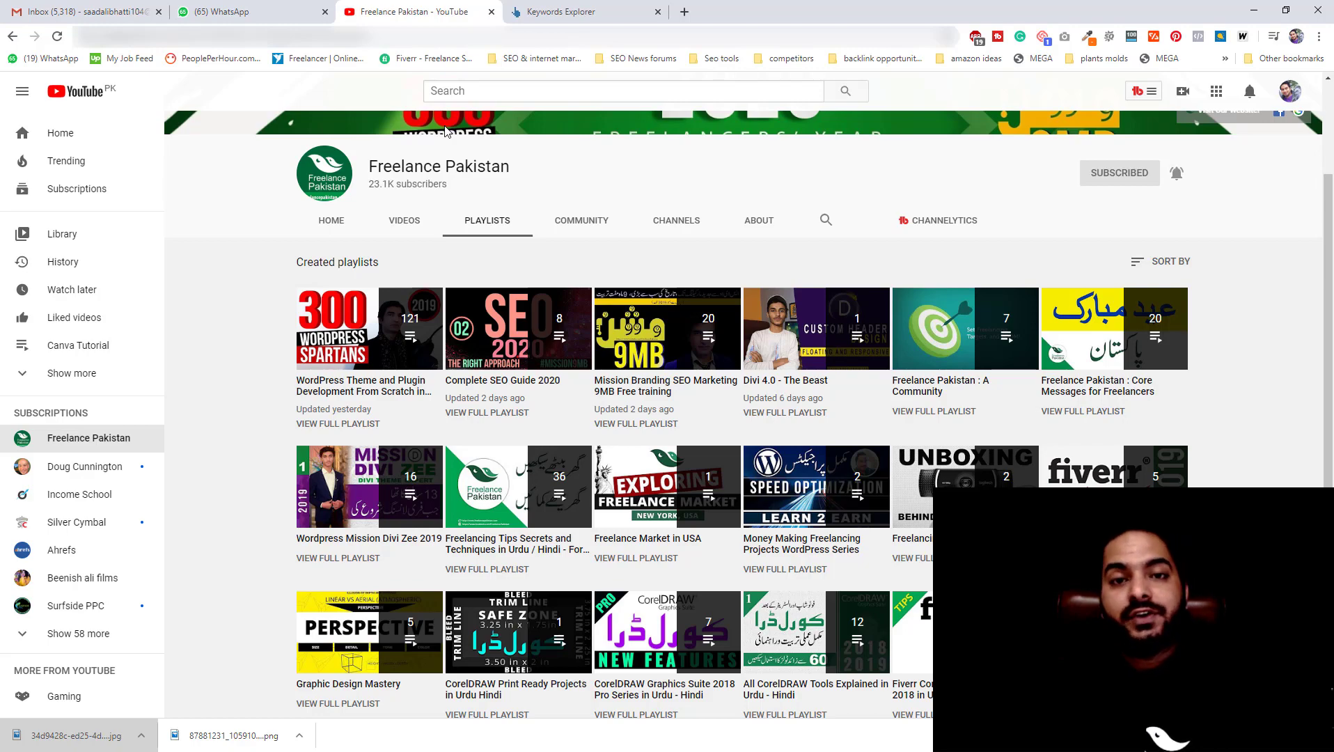
# Switch to Ahrefs Keywords Explorer and enter "electric heater" as the keyword with Google as the search engine.
pyautogui.click(580, 7)
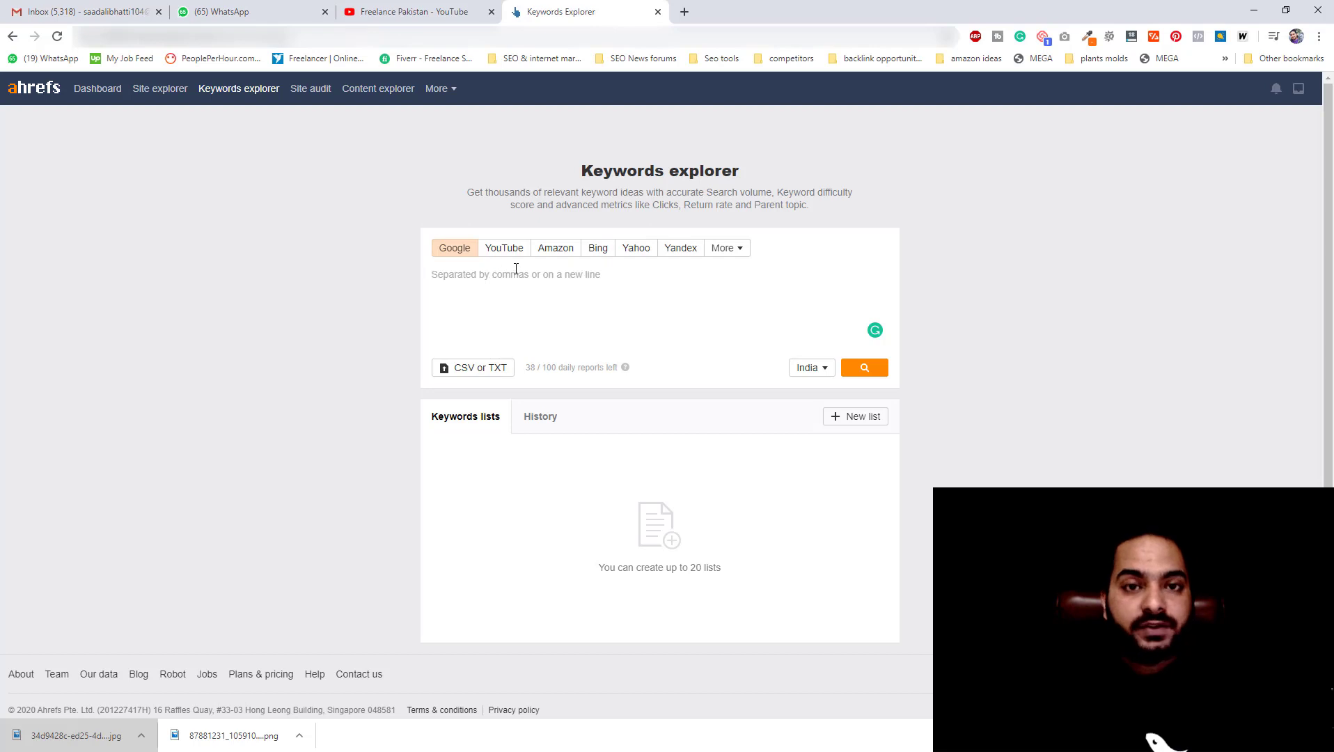
pyautogui.click(509, 251)
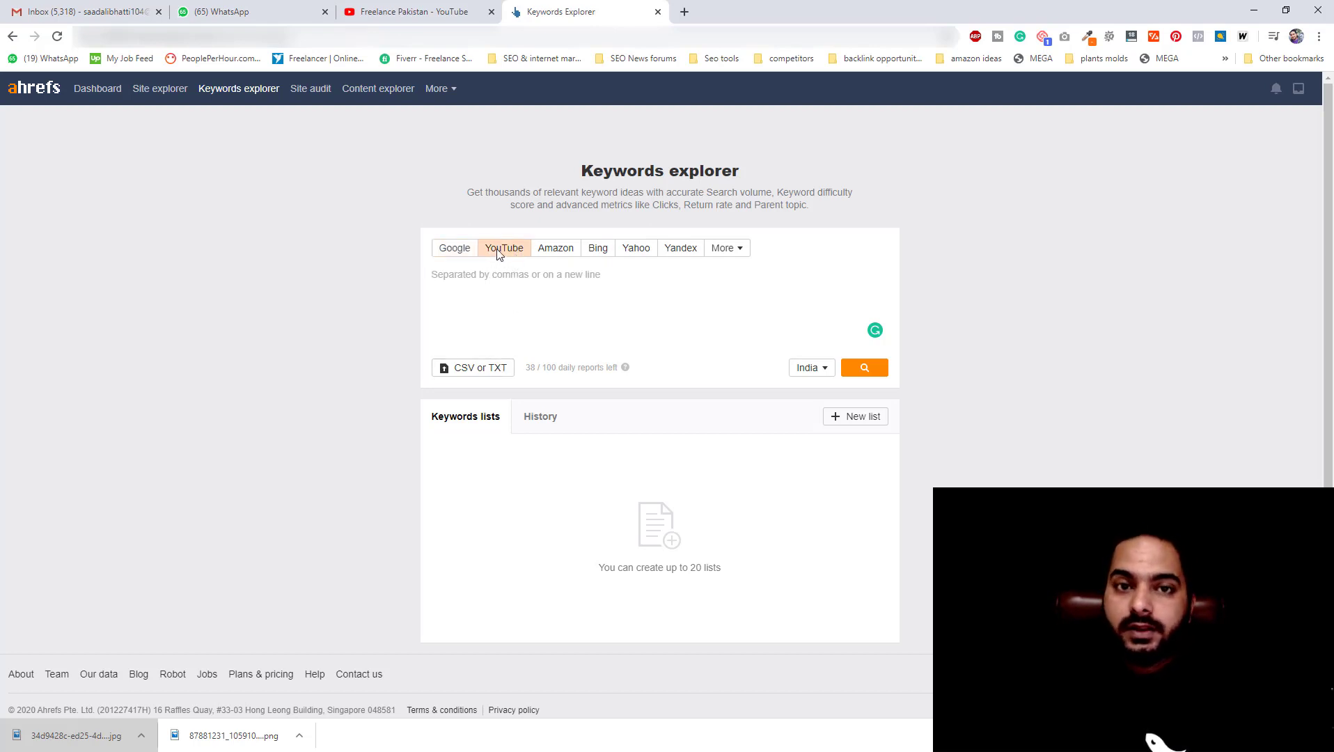
pyautogui.click(496, 291)
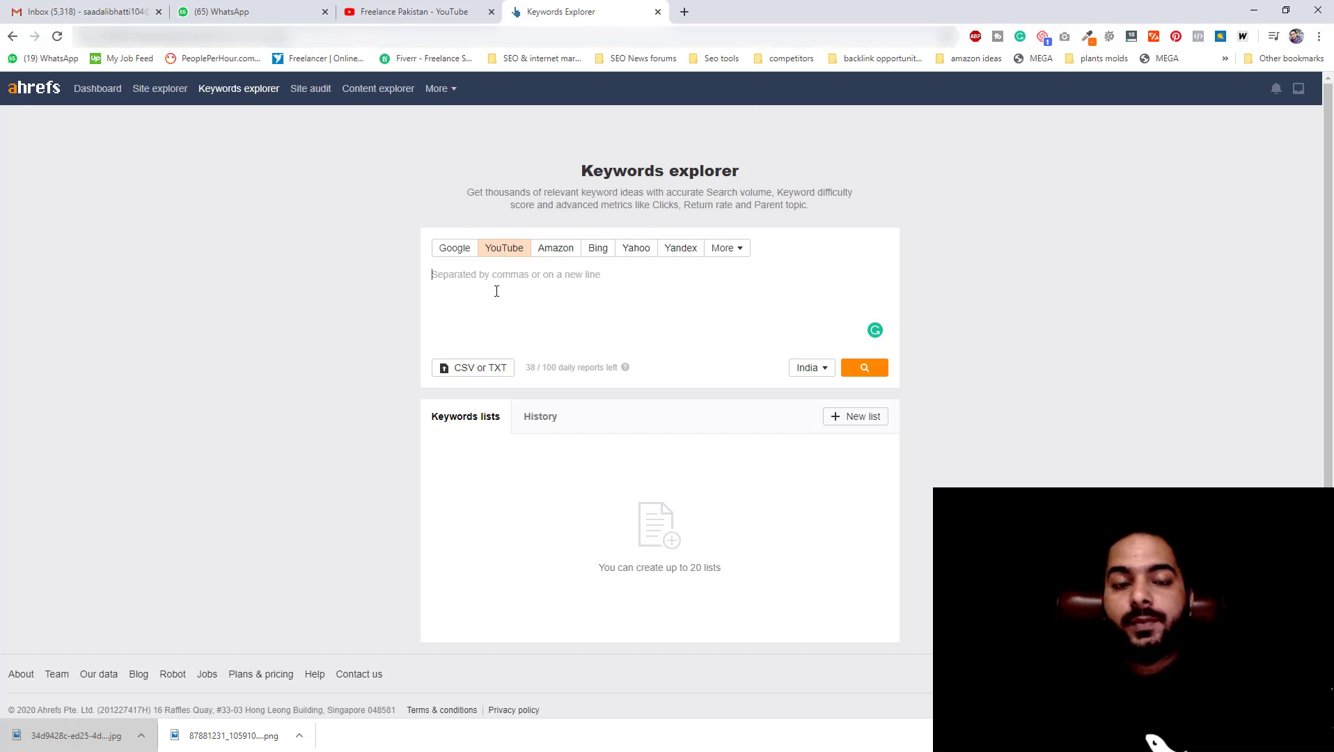
pyautogui.click(452, 253)
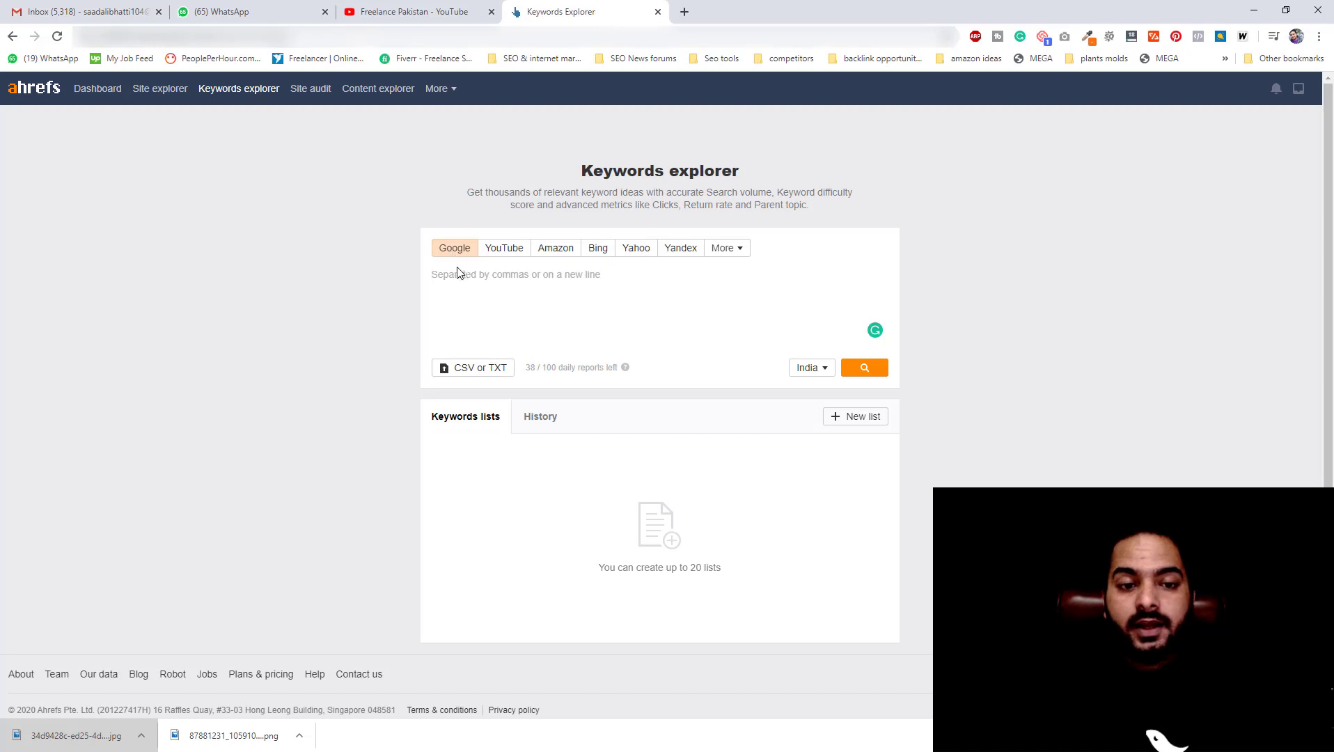
pyautogui.click(461, 275)
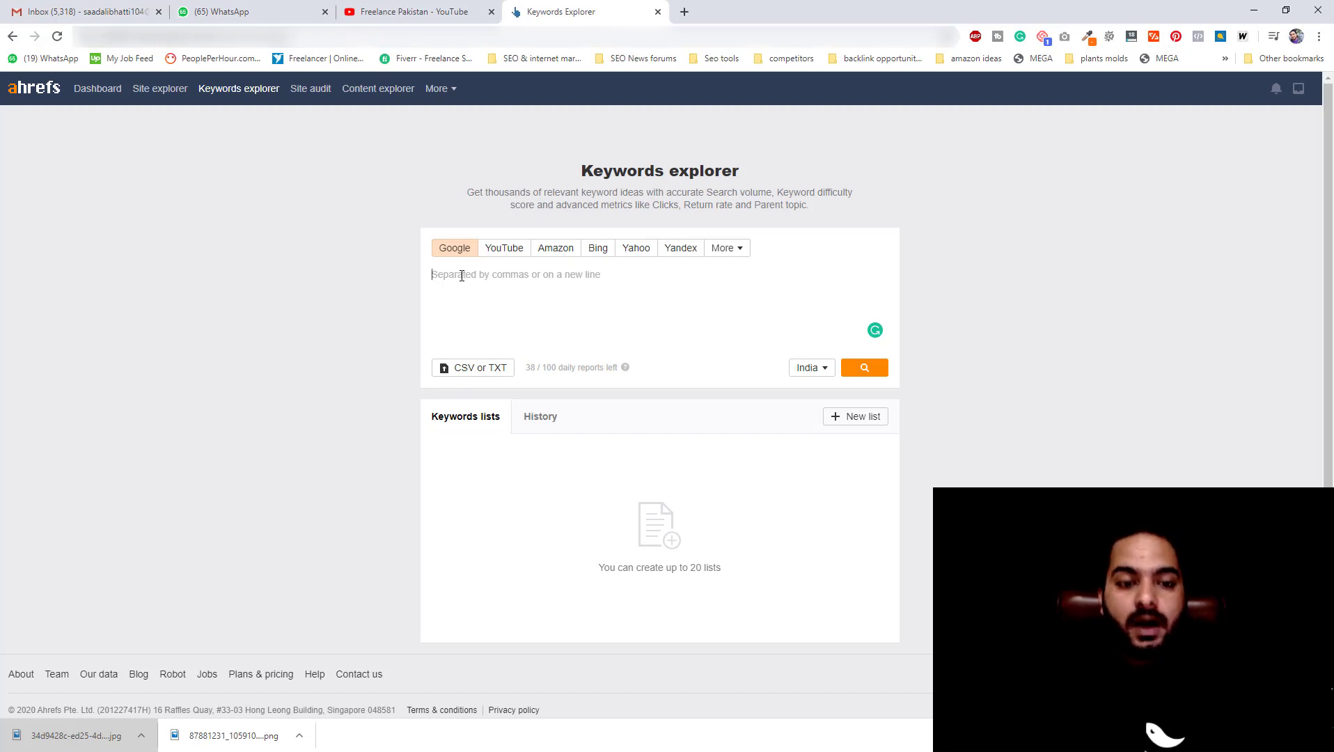
pyautogui.write('elect')
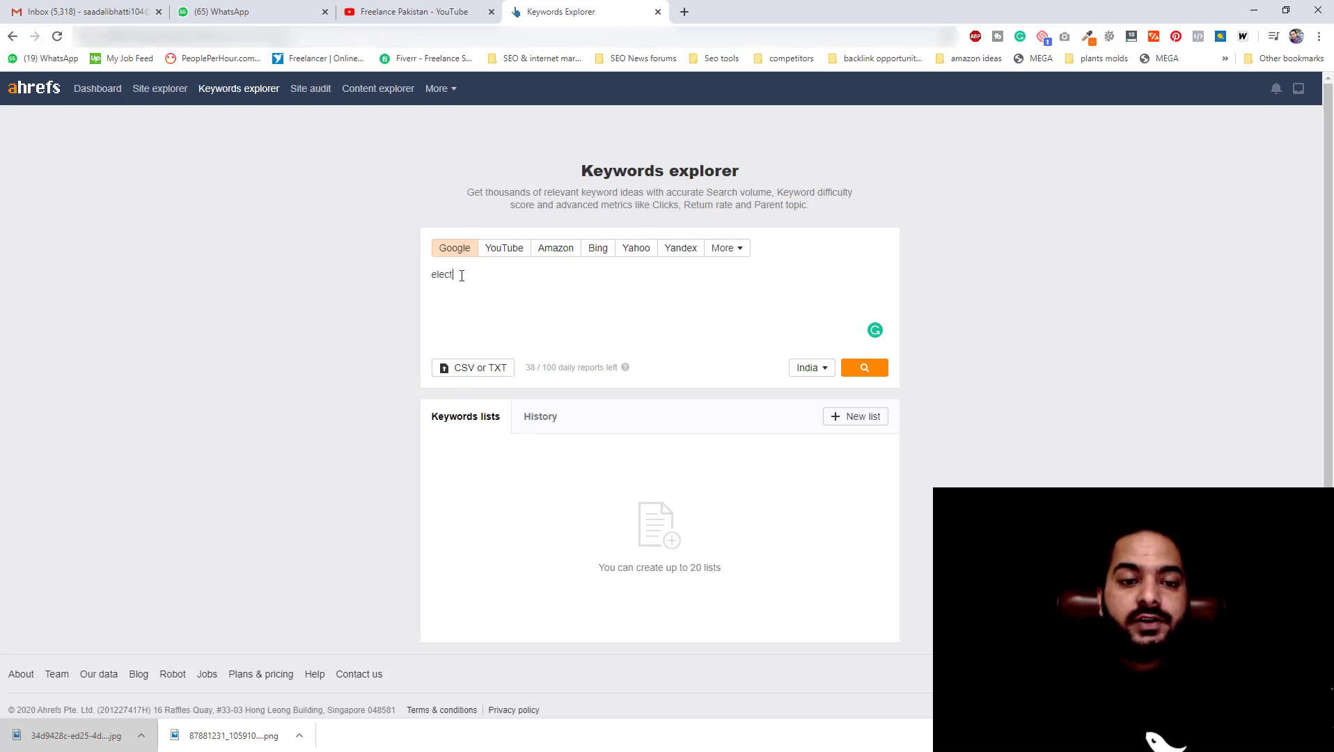
pyautogui.write('ric heater')
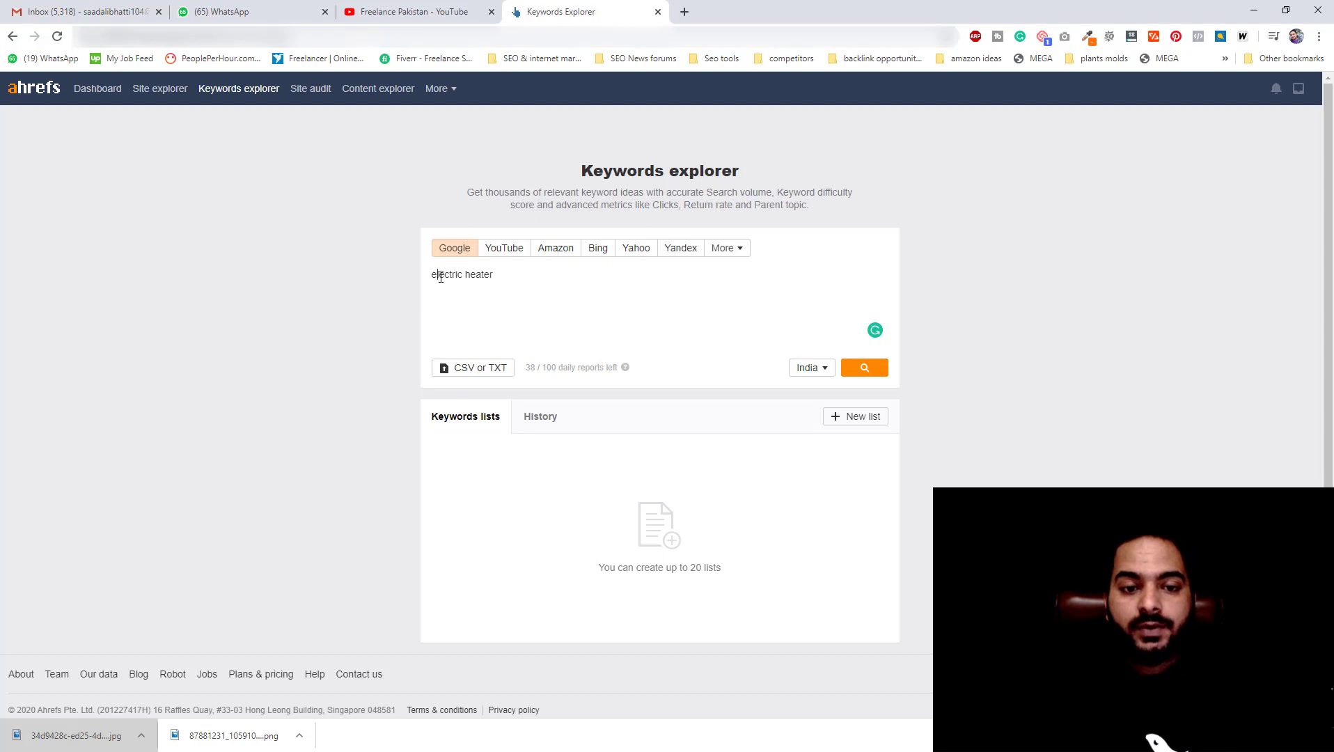
pyautogui.moveTo(438, 275); pyautogui.dragTo(562, 276)
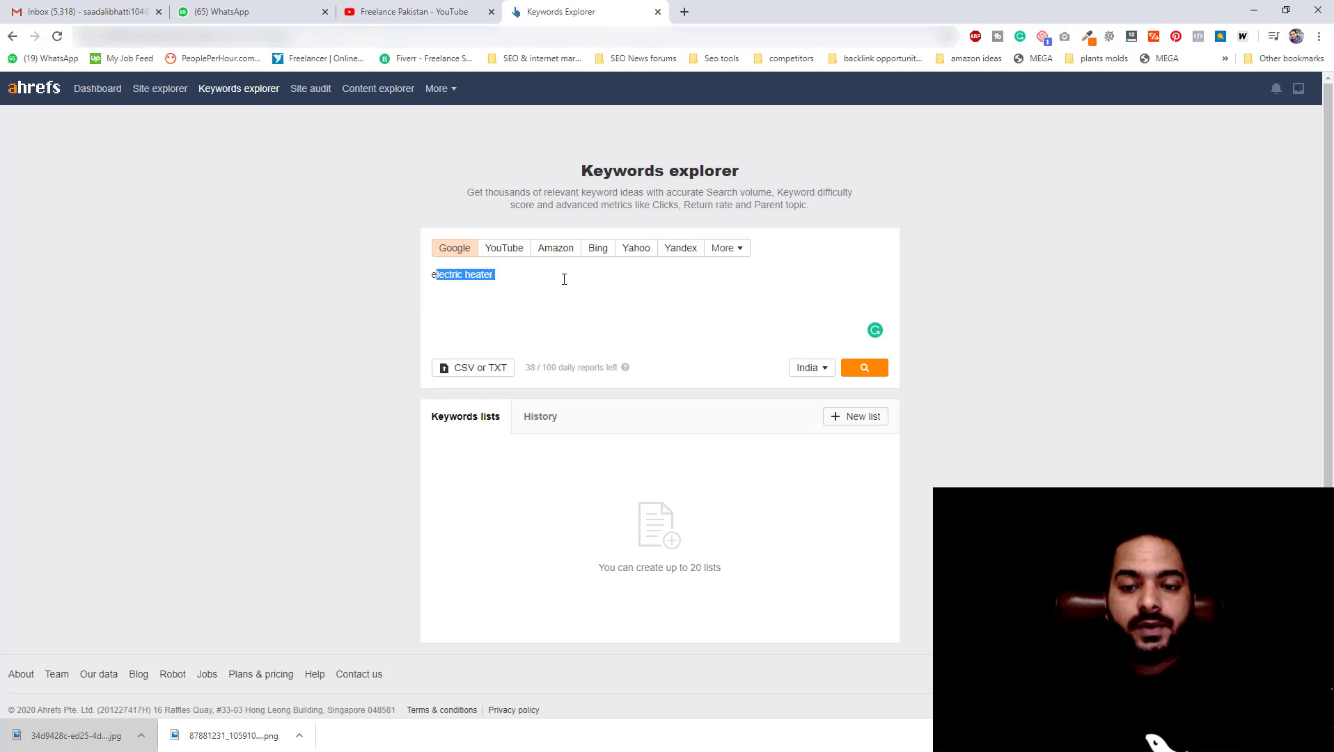
# Set the target country to United States and run the keyword search.
pyautogui.click(807, 371)
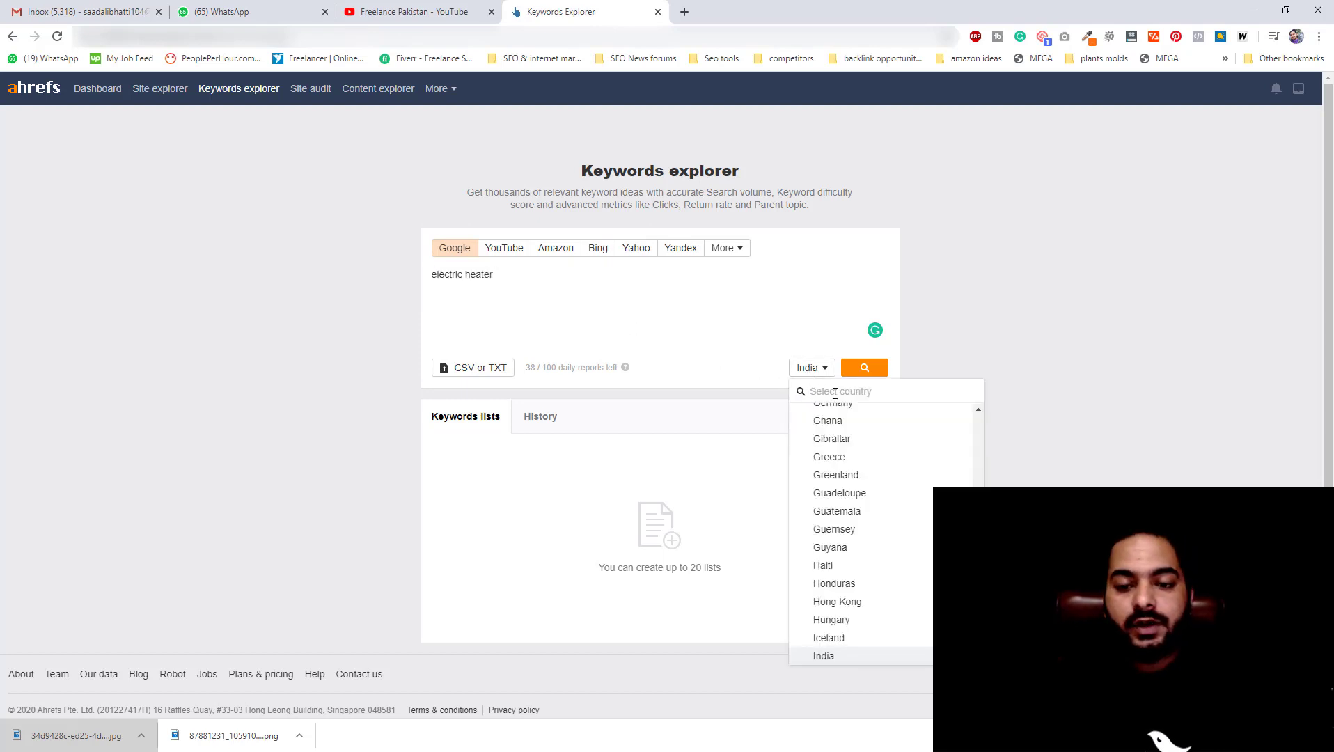
pyautogui.write('unt')
pyautogui.press('BackSpace')
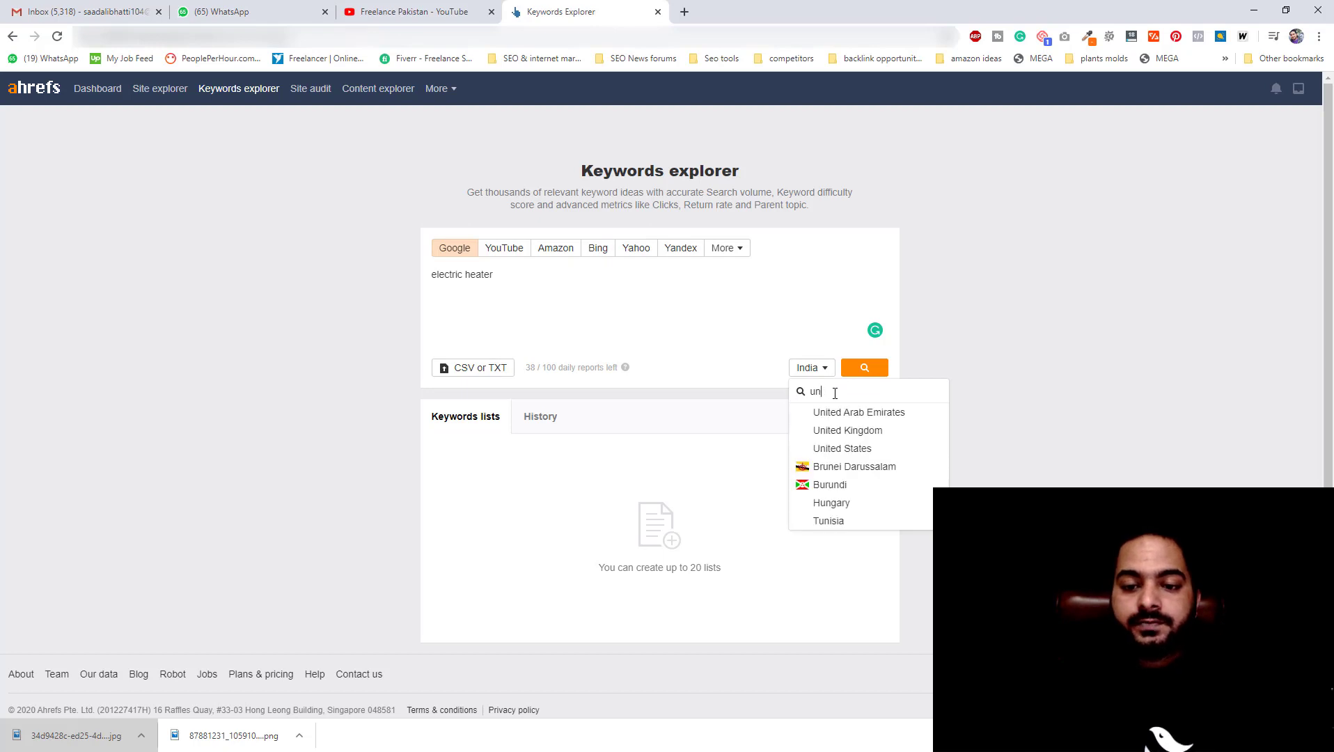
pyautogui.click(847, 450)
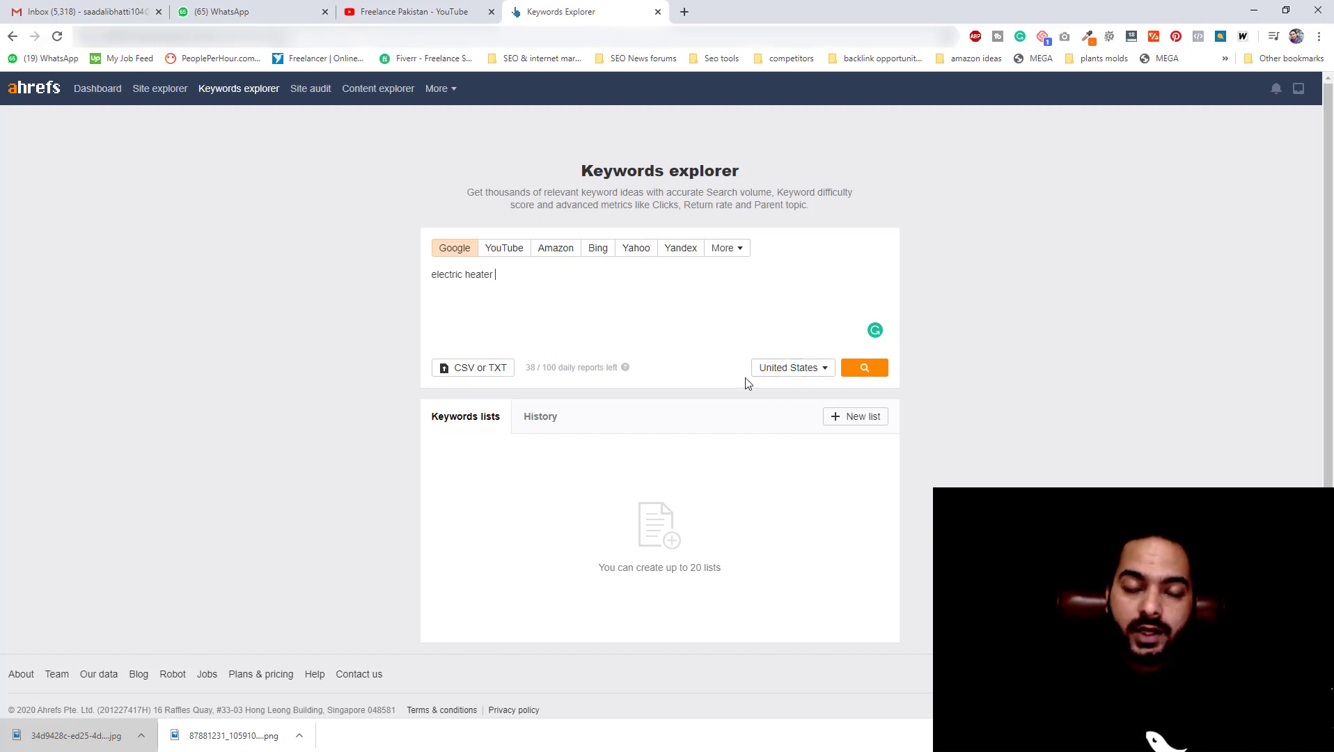
pyautogui.click(856, 368)
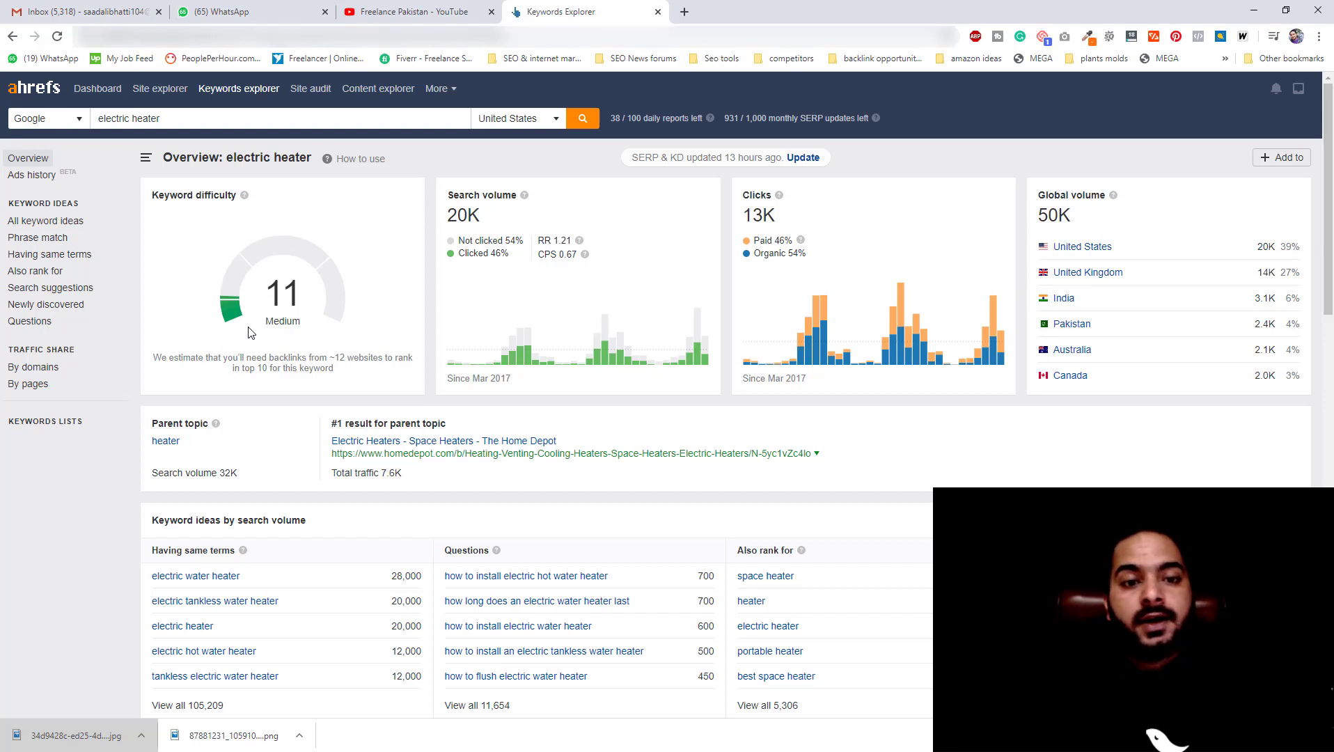
# Review the keyword overview's search volume, global volume and keyword ideas by search volume, including the also-rank-for terms.
pyautogui.moveTo(453, 197); pyautogui.dragTo(489, 220)
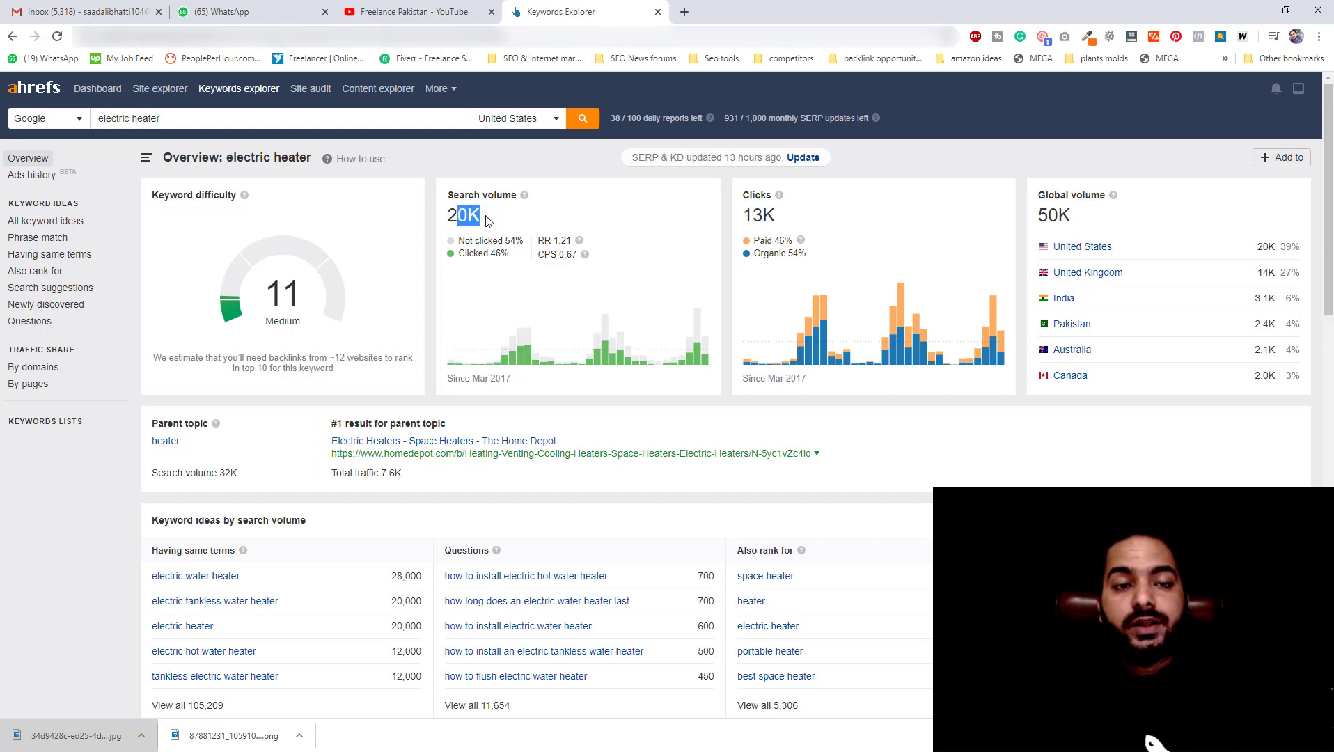
pyautogui.click(185, 119)
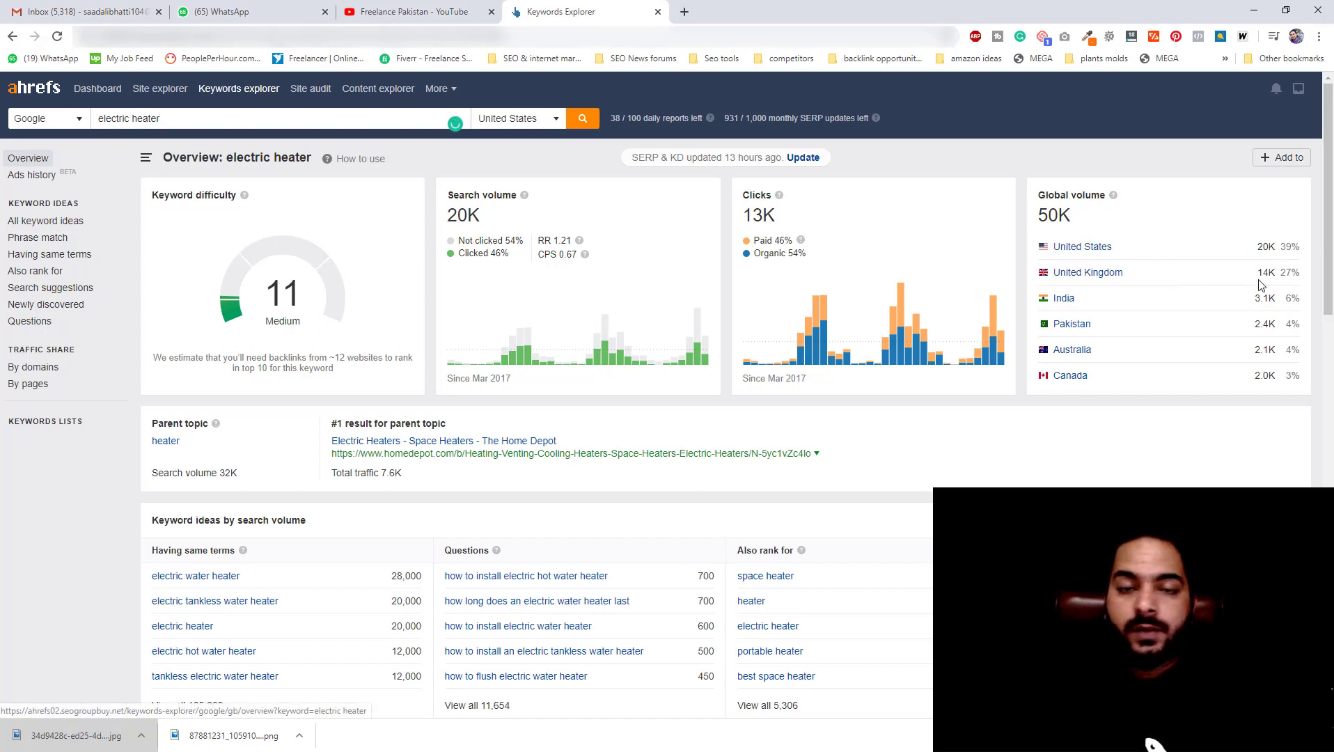
pyautogui.scroll(-1, 943, 474)
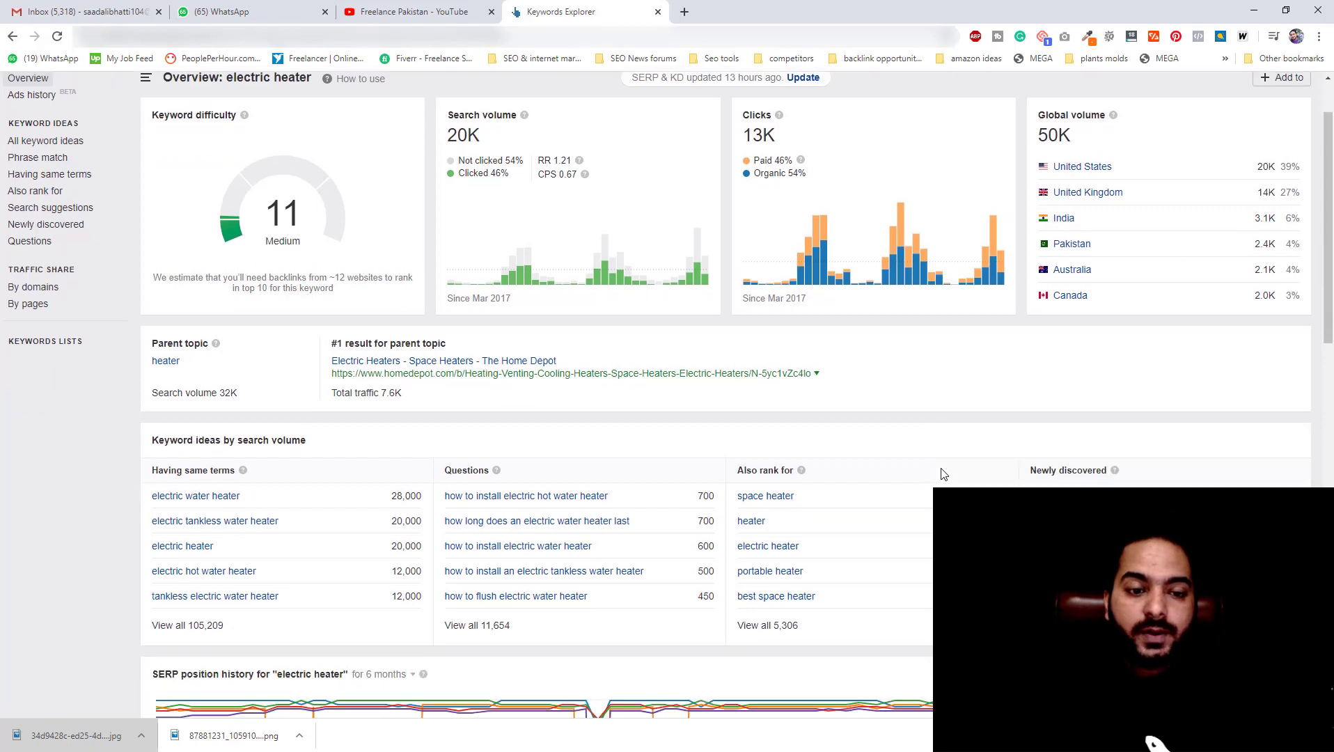
pyautogui.scroll(-1, 944, 474)
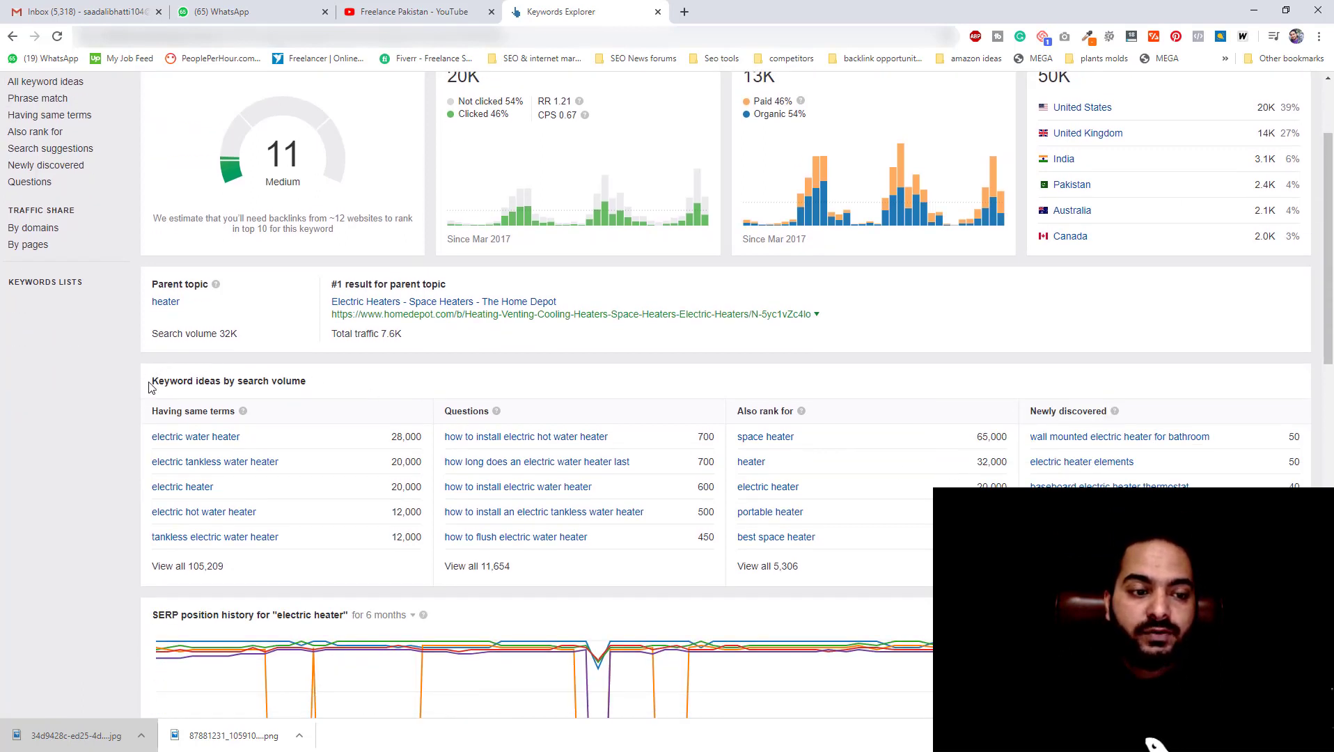
pyautogui.moveTo(148, 387); pyautogui.dragTo(311, 398)
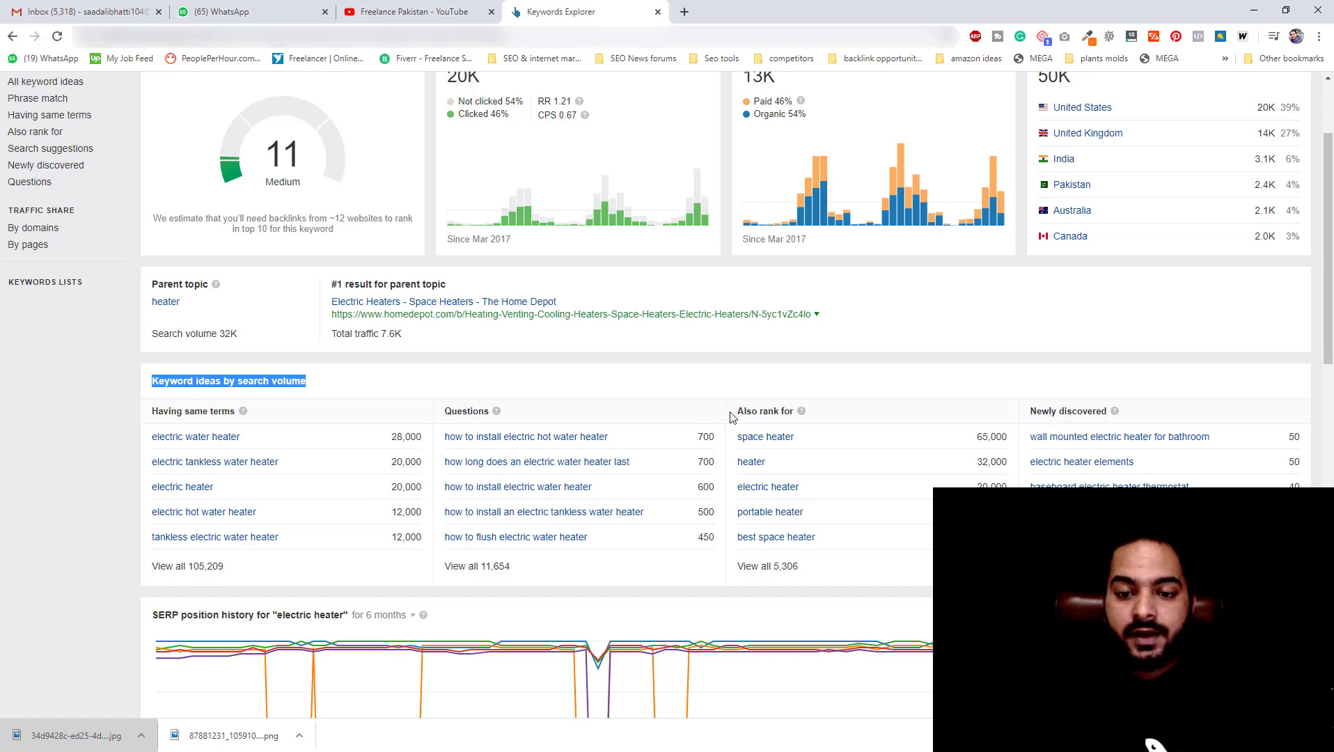
pyautogui.moveTo(736, 411); pyautogui.dragTo(797, 411)
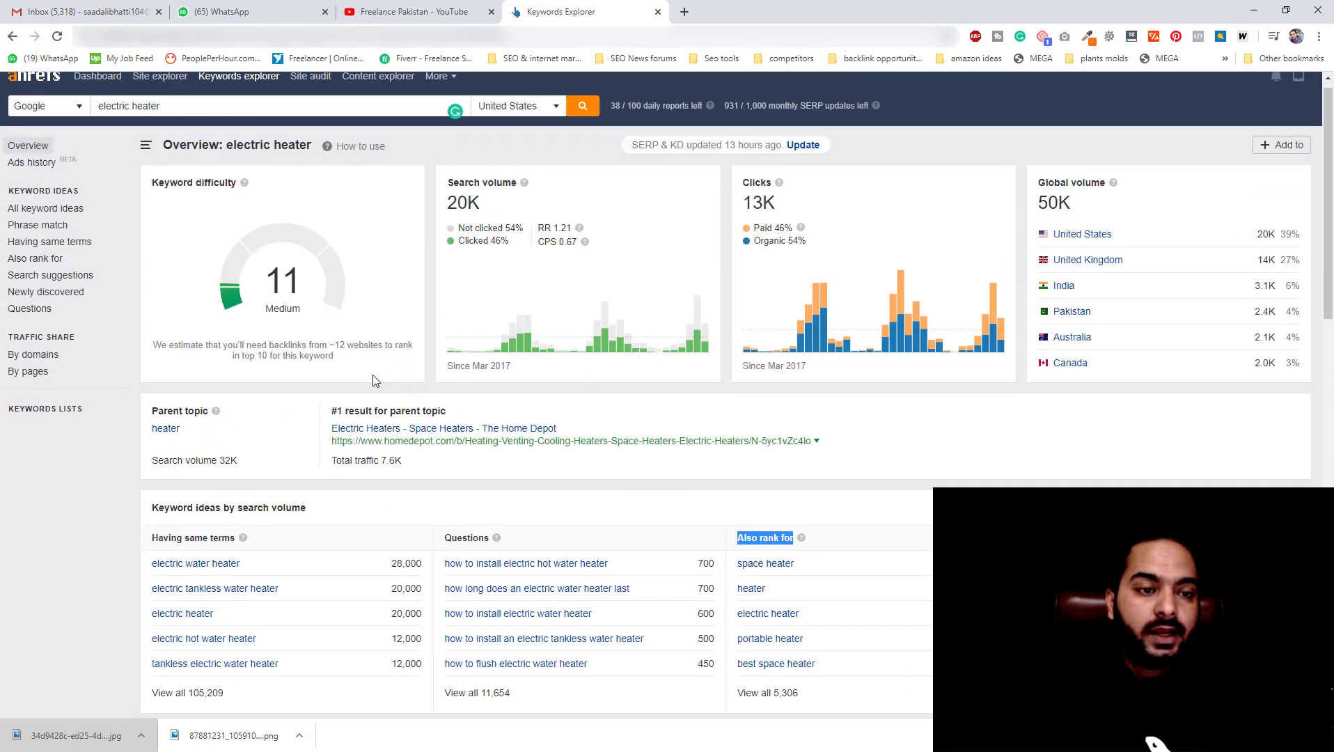
pyautogui.scroll(2, 373, 381)
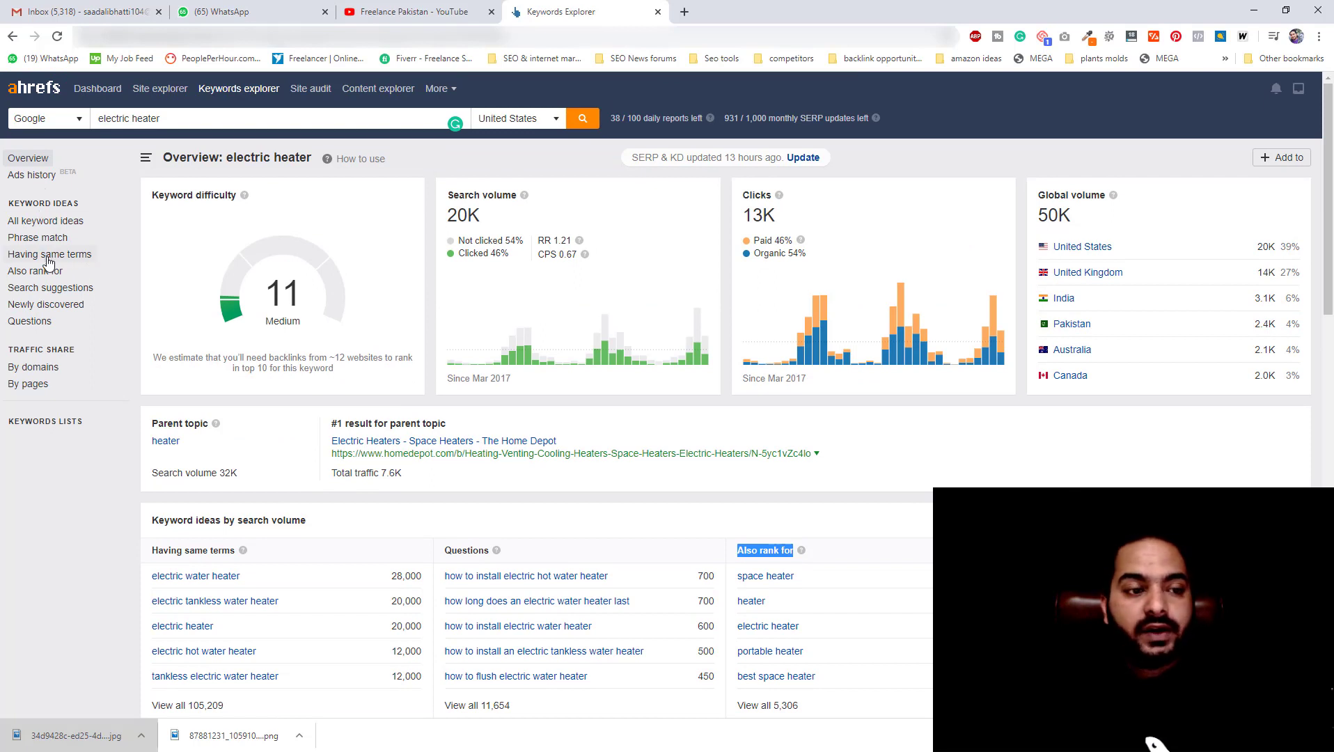
# Show all keyword ideas for the term and filter them to a minimum word count of 4.
pyautogui.click(46, 223)
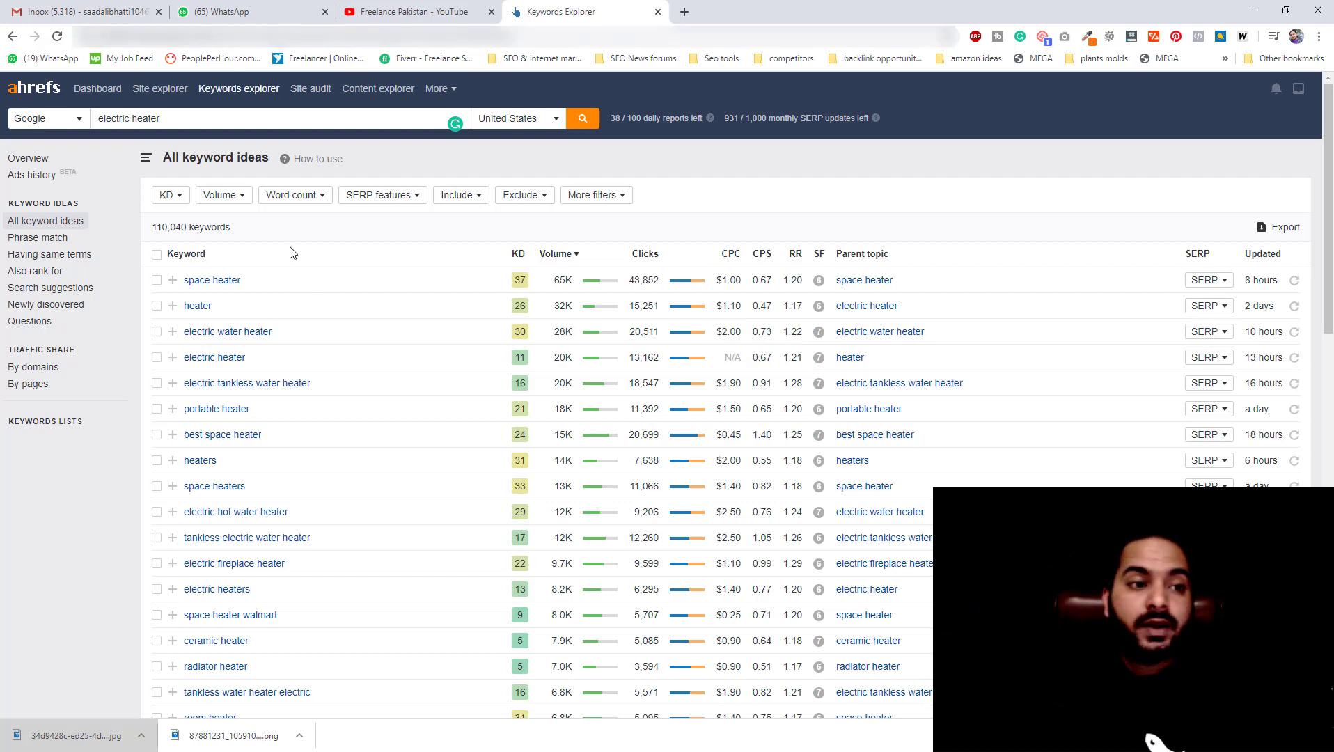
pyautogui.click(174, 118)
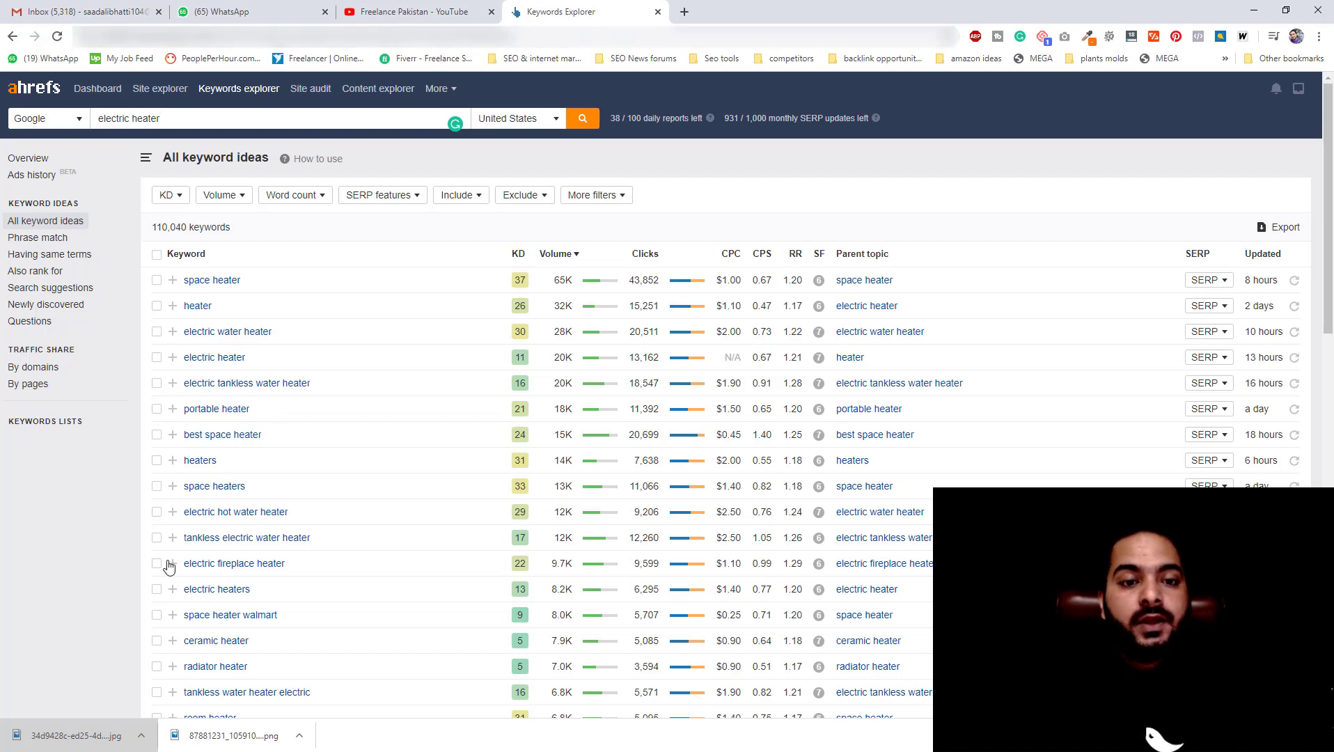
pyautogui.click(301, 197)
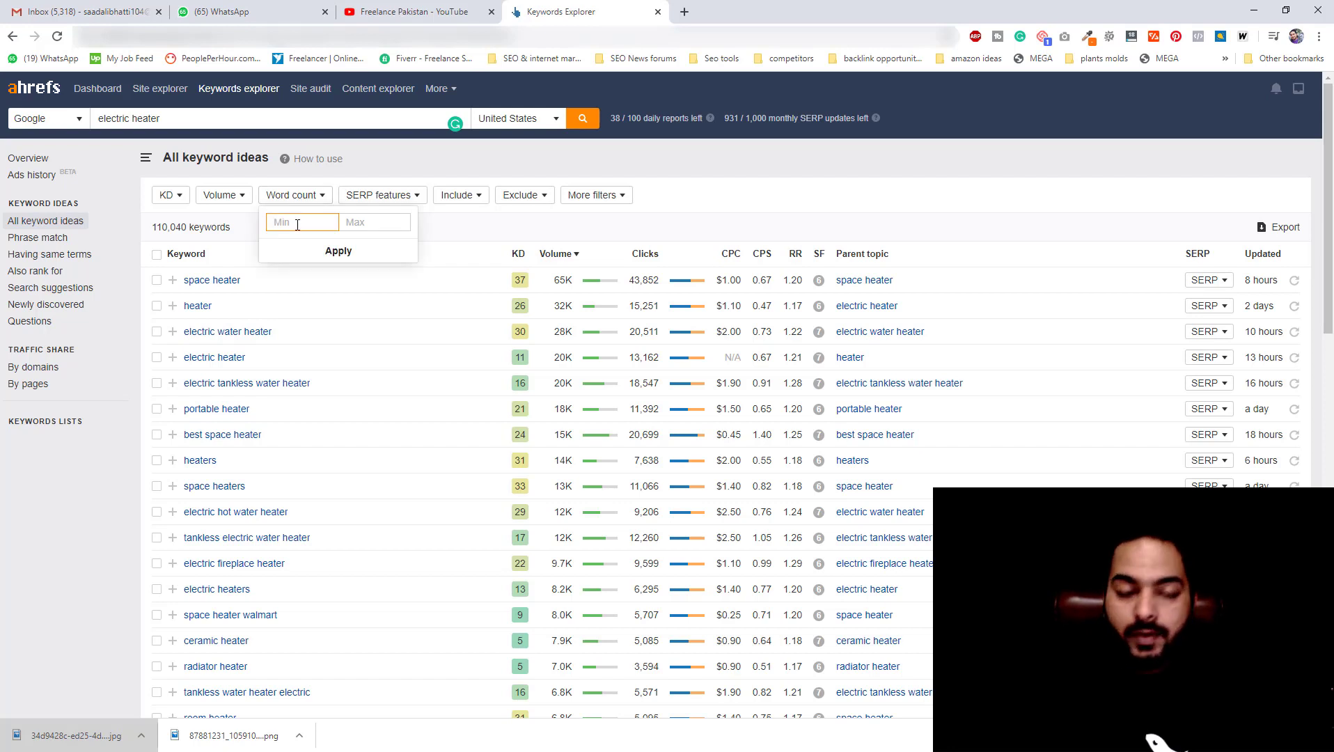
pyautogui.write('4')
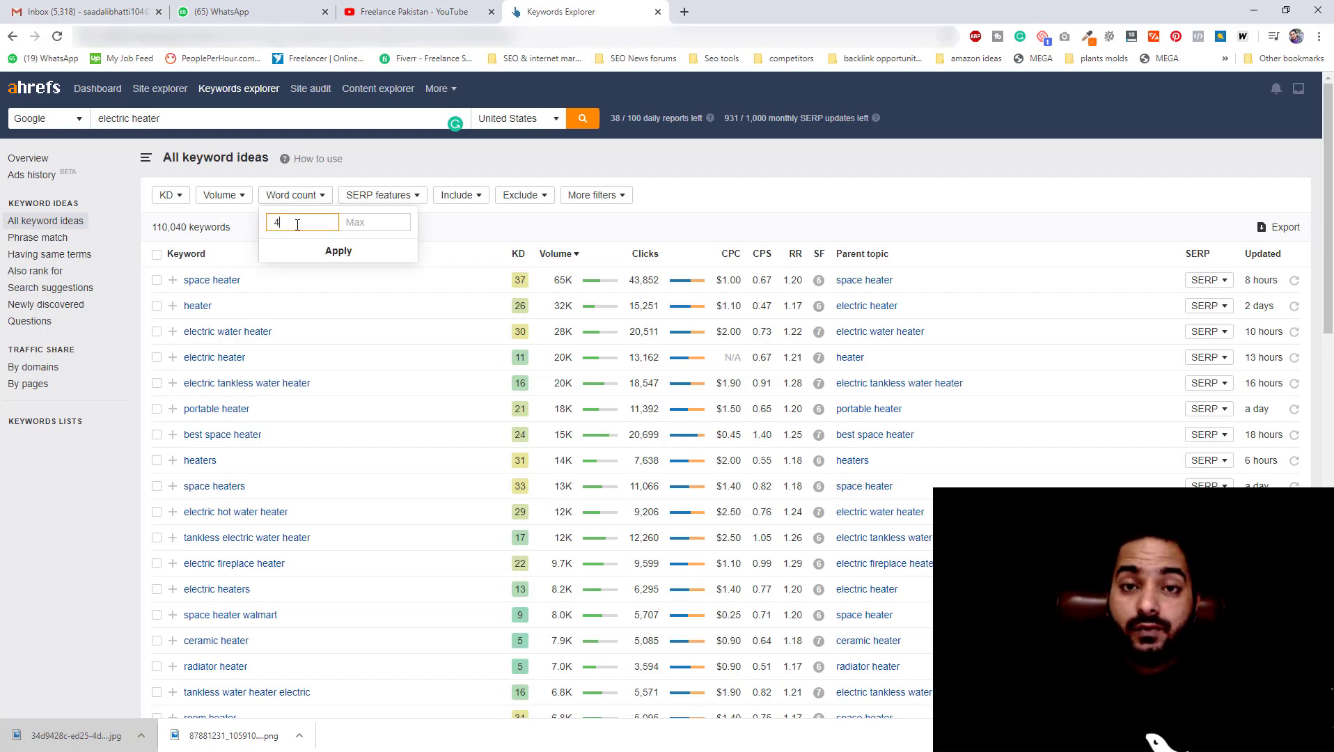
pyautogui.click(332, 257)
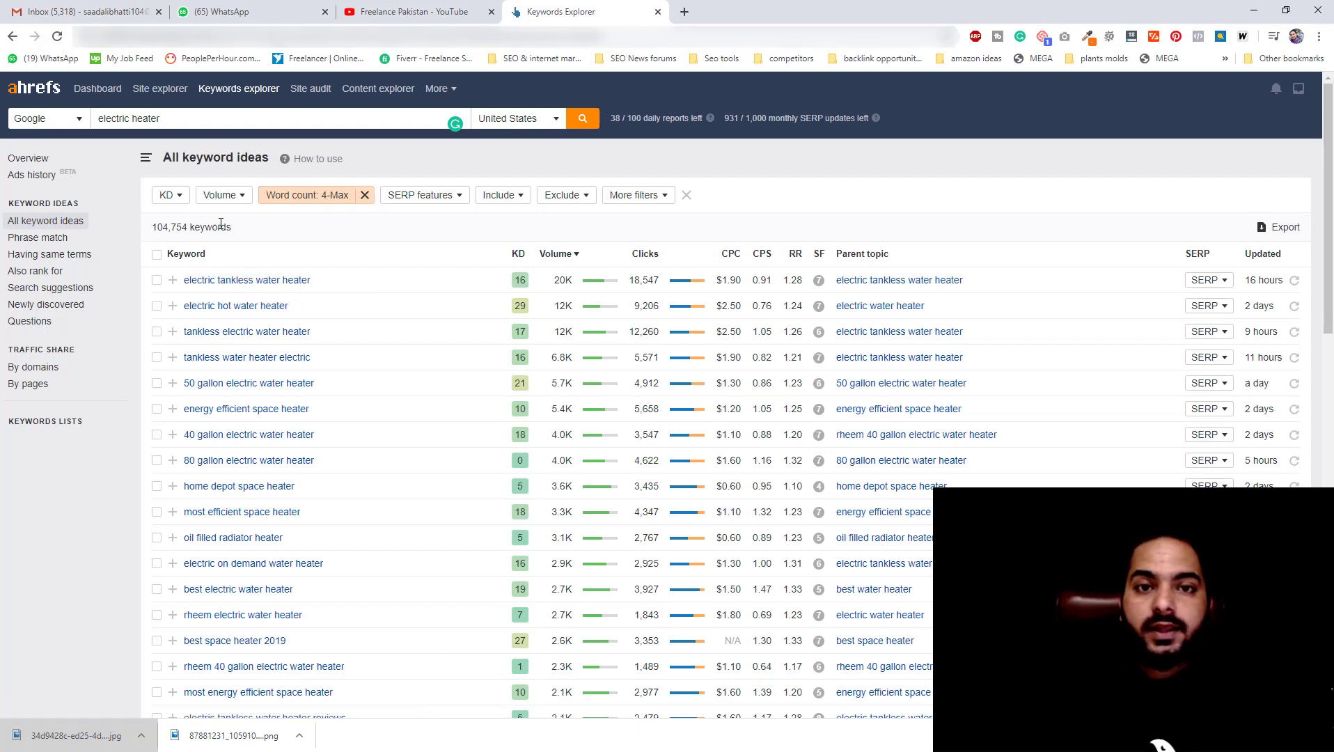
pyautogui.moveTo(151, 227); pyautogui.dragTo(200, 229)
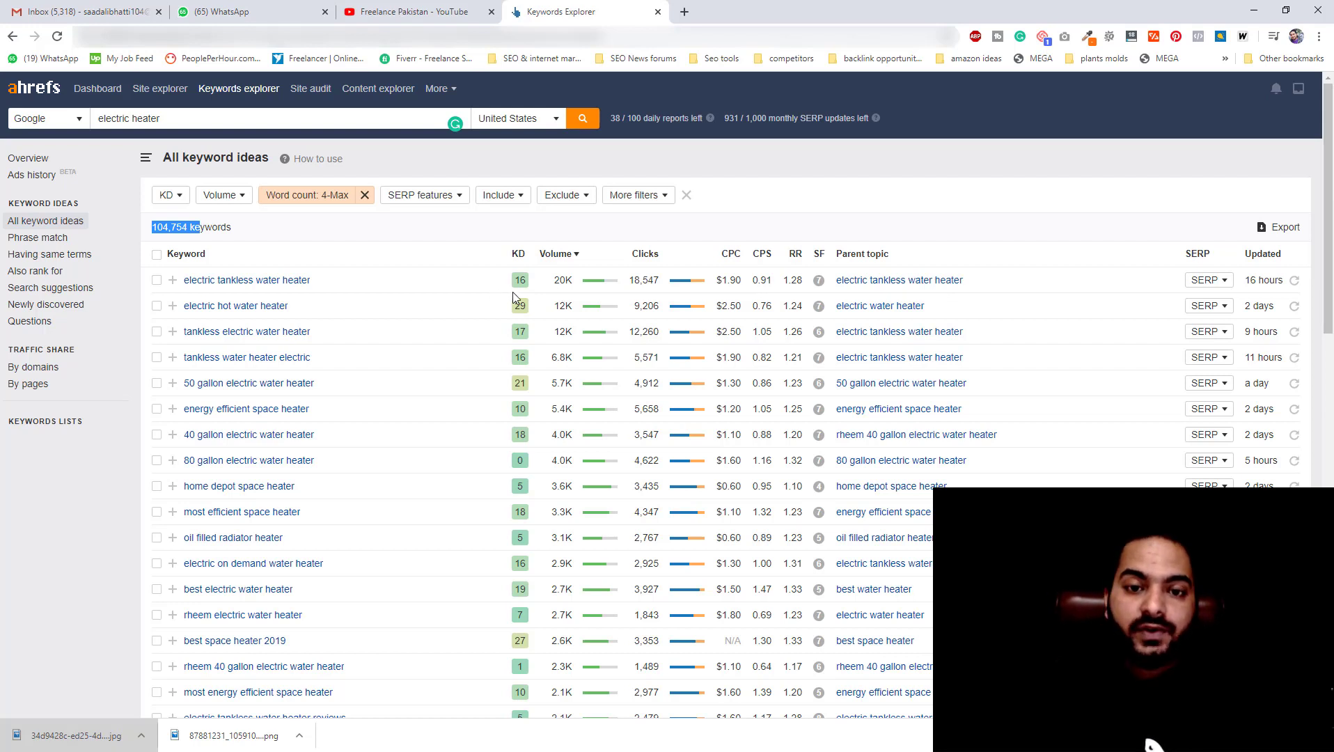
# Filter the keyword ideas to a search volume between 50 and 720.
pyautogui.click(234, 198)
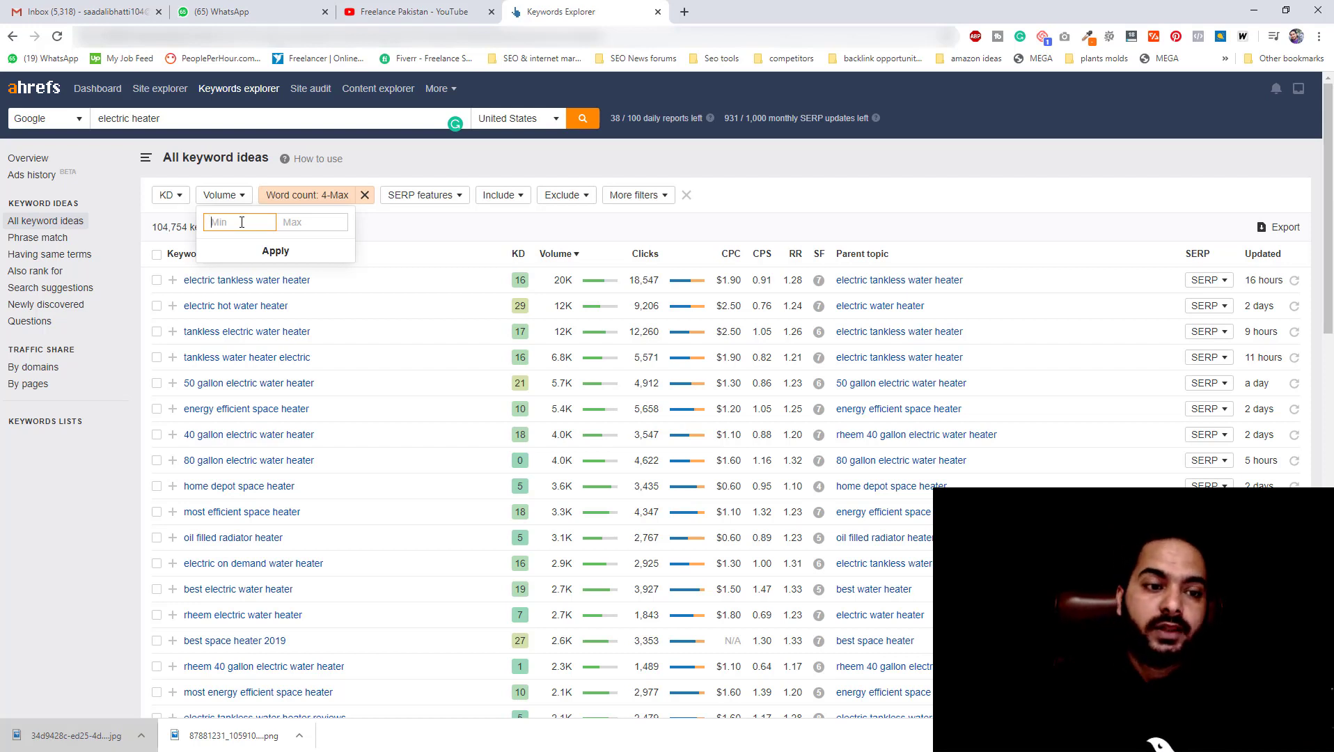
pyautogui.write('50')
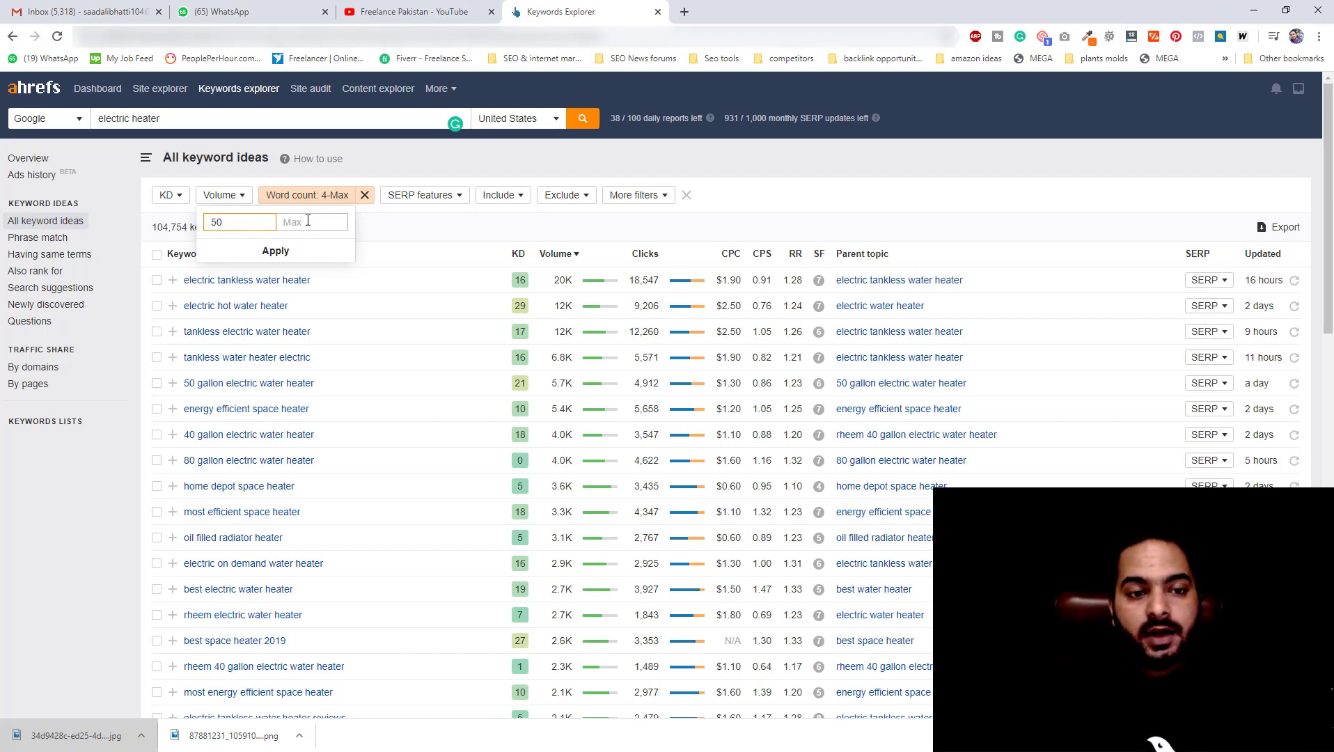
pyautogui.click(308, 221)
pyautogui.write('7')
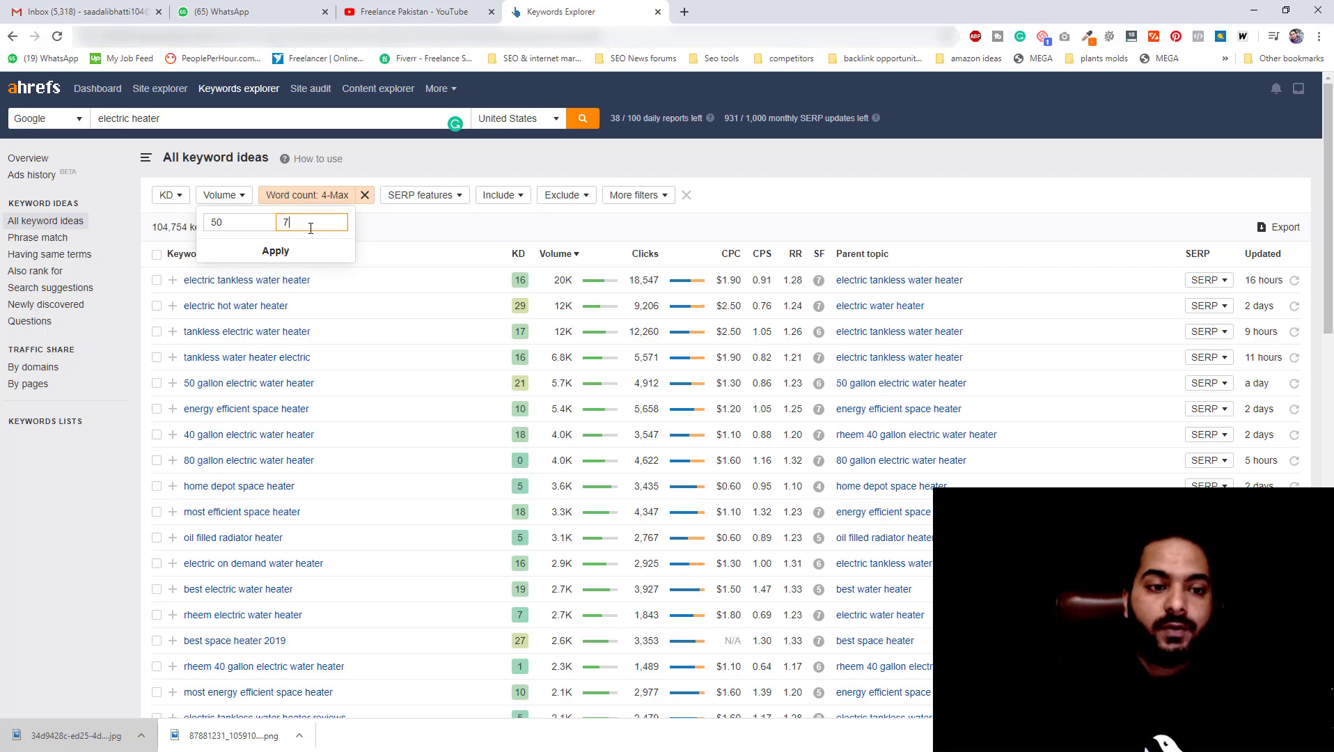
pyautogui.write('20')
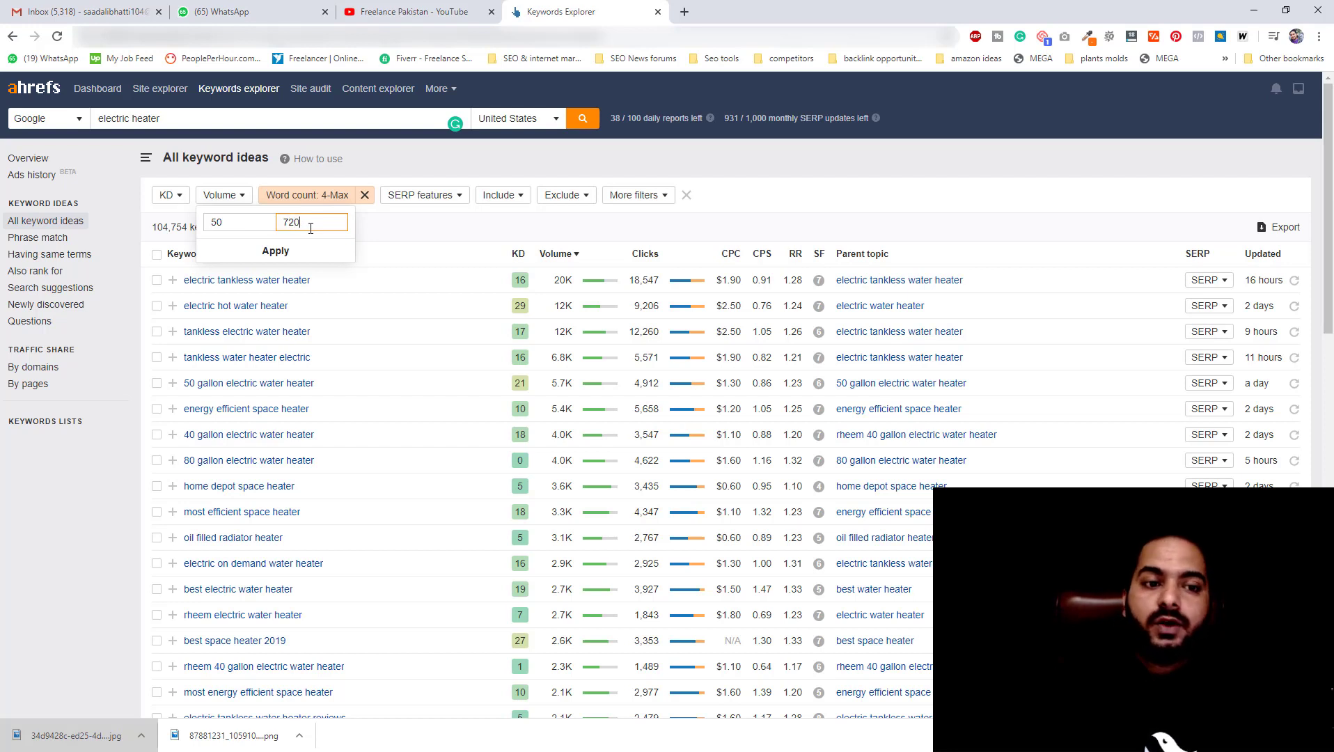
pyautogui.click(275, 252)
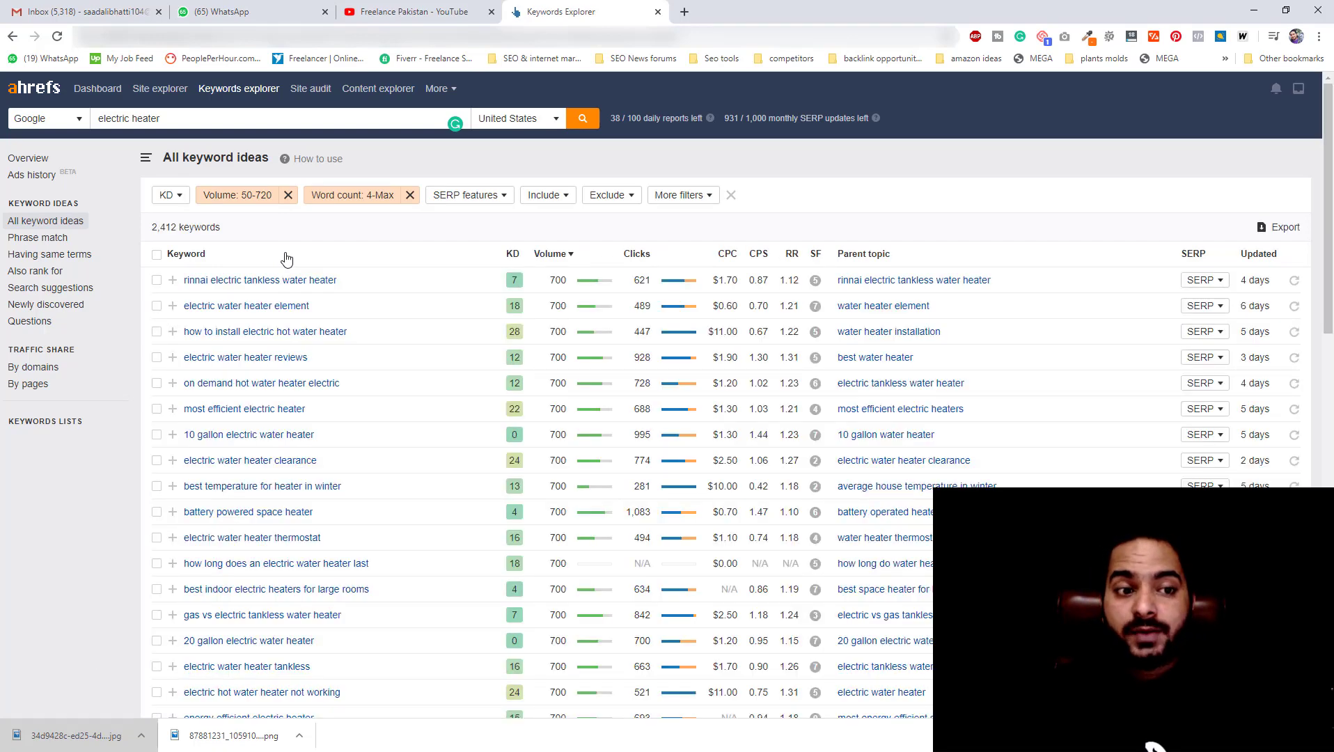
# Examine the filtered keyword list, comparing keyword difficulty and search volume across the first page of results.
pyautogui.moveTo(223, 228); pyautogui.dragTo(153, 233)
pyautogui.click(156, 233)
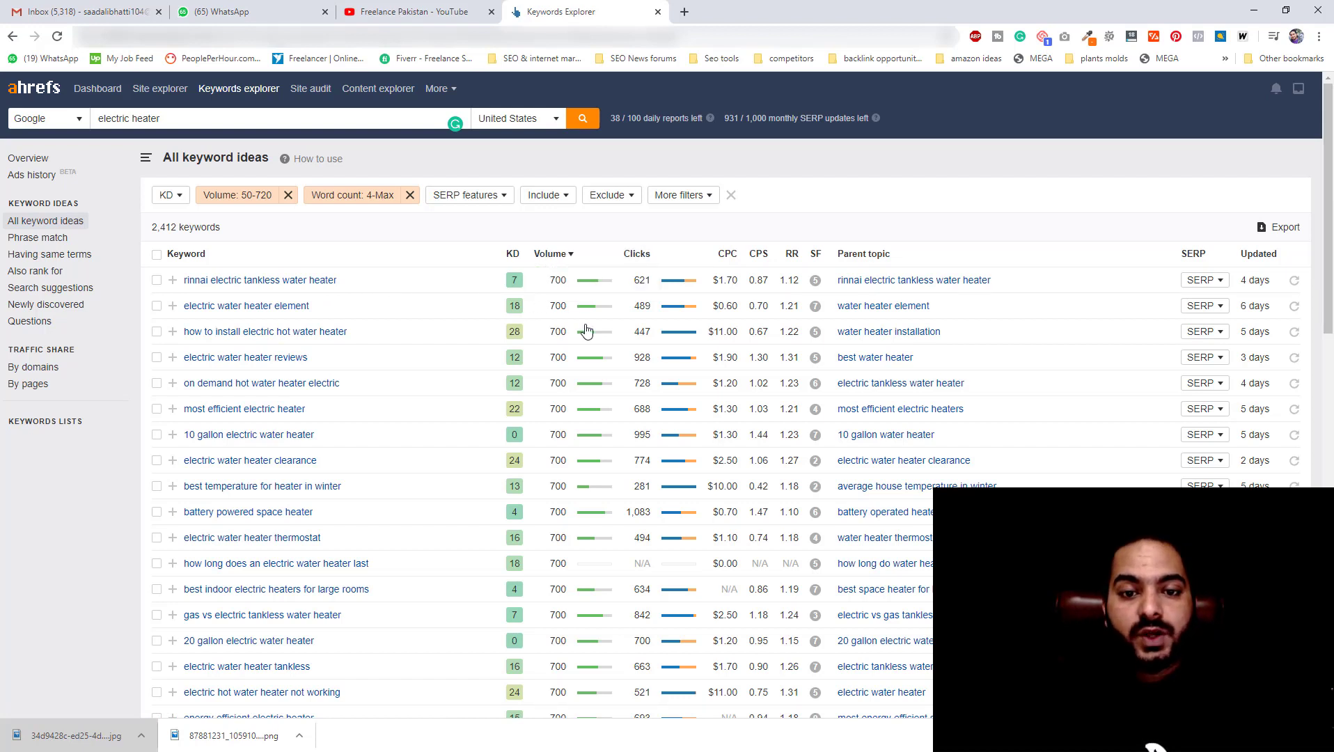
pyautogui.moveTo(552, 296)
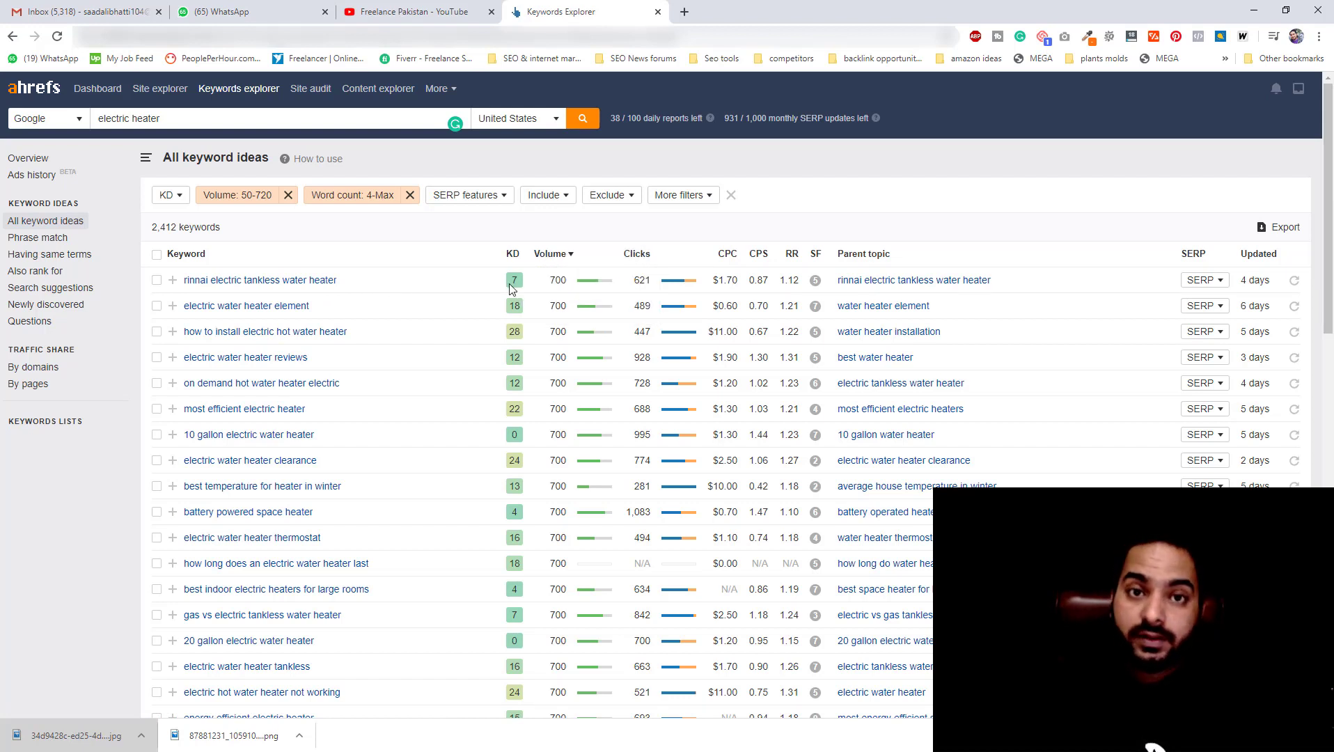
pyautogui.scroll(-8, 502, 314)
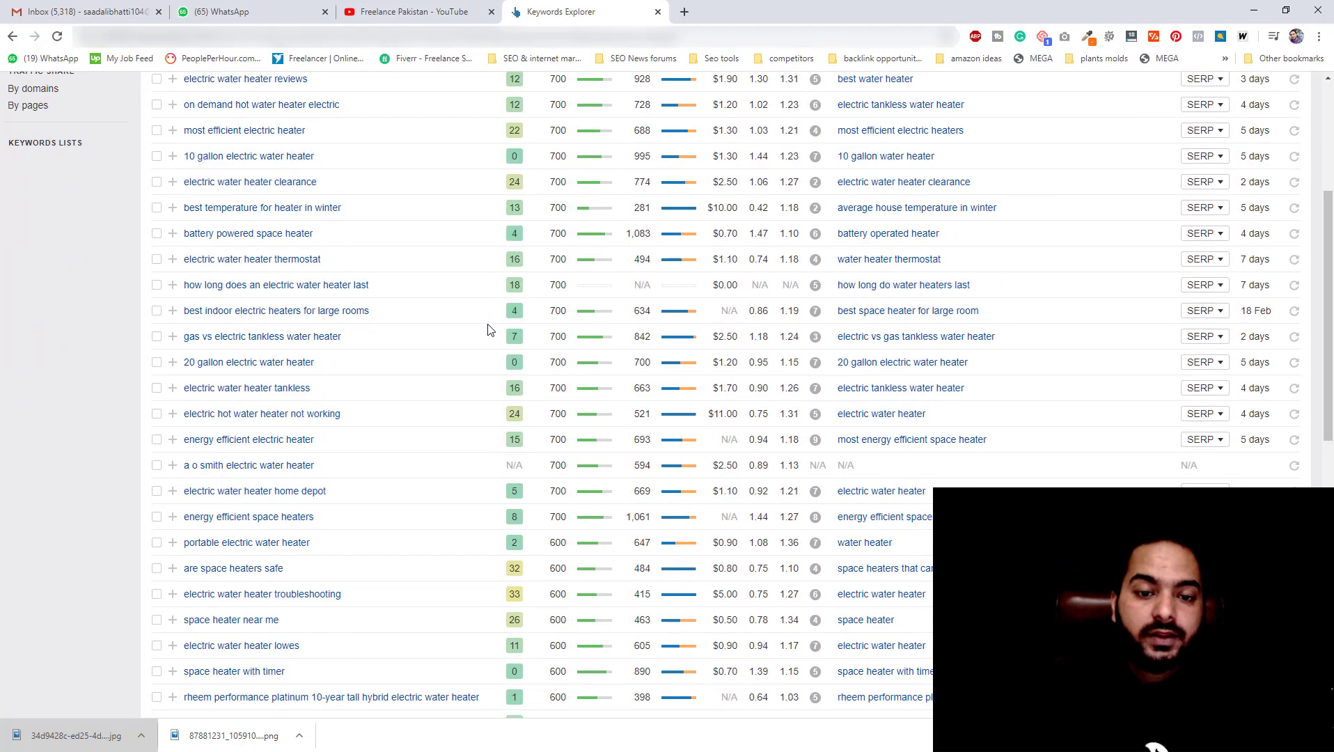
pyautogui.scroll(-6, 548, 443)
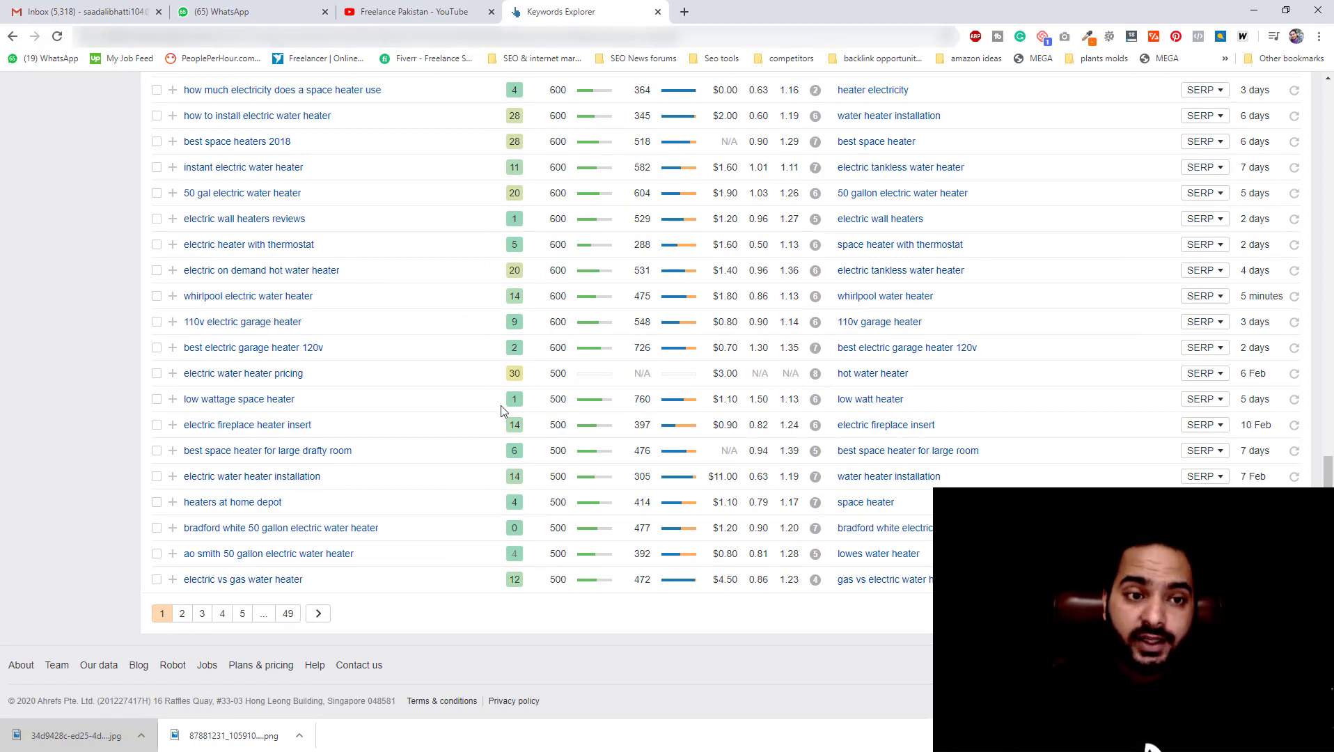
pyautogui.scroll(18, 477, 413)
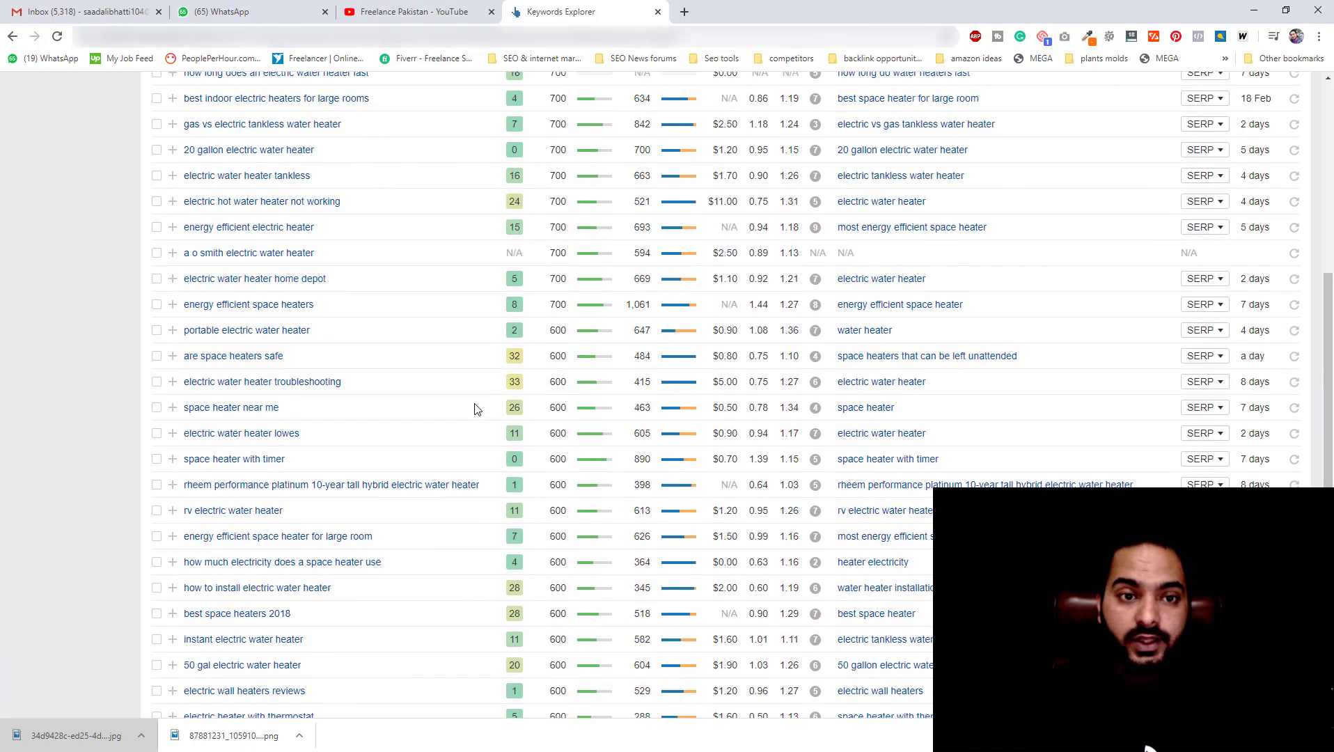
# Limit the keyword ideas to a maximum keyword difficulty of 15.
pyautogui.scroll(2, 478, 412)
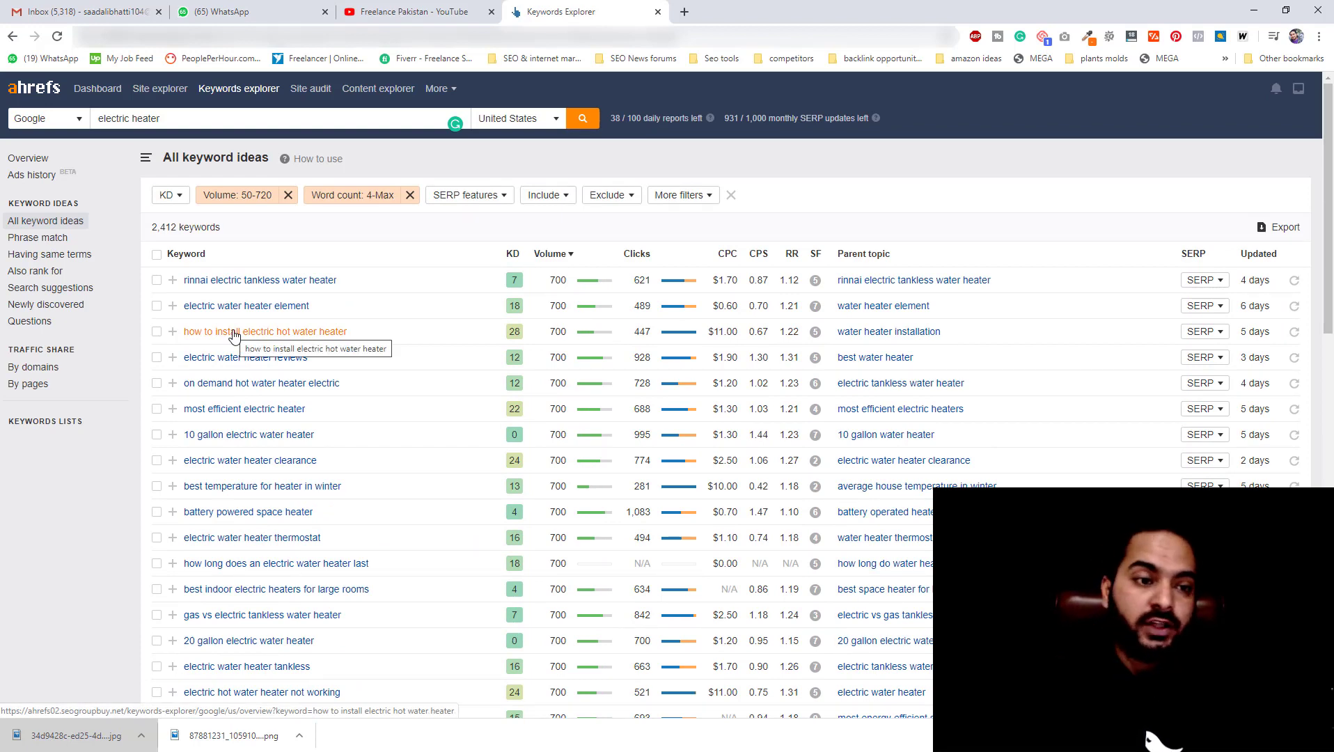
pyautogui.click(175, 201)
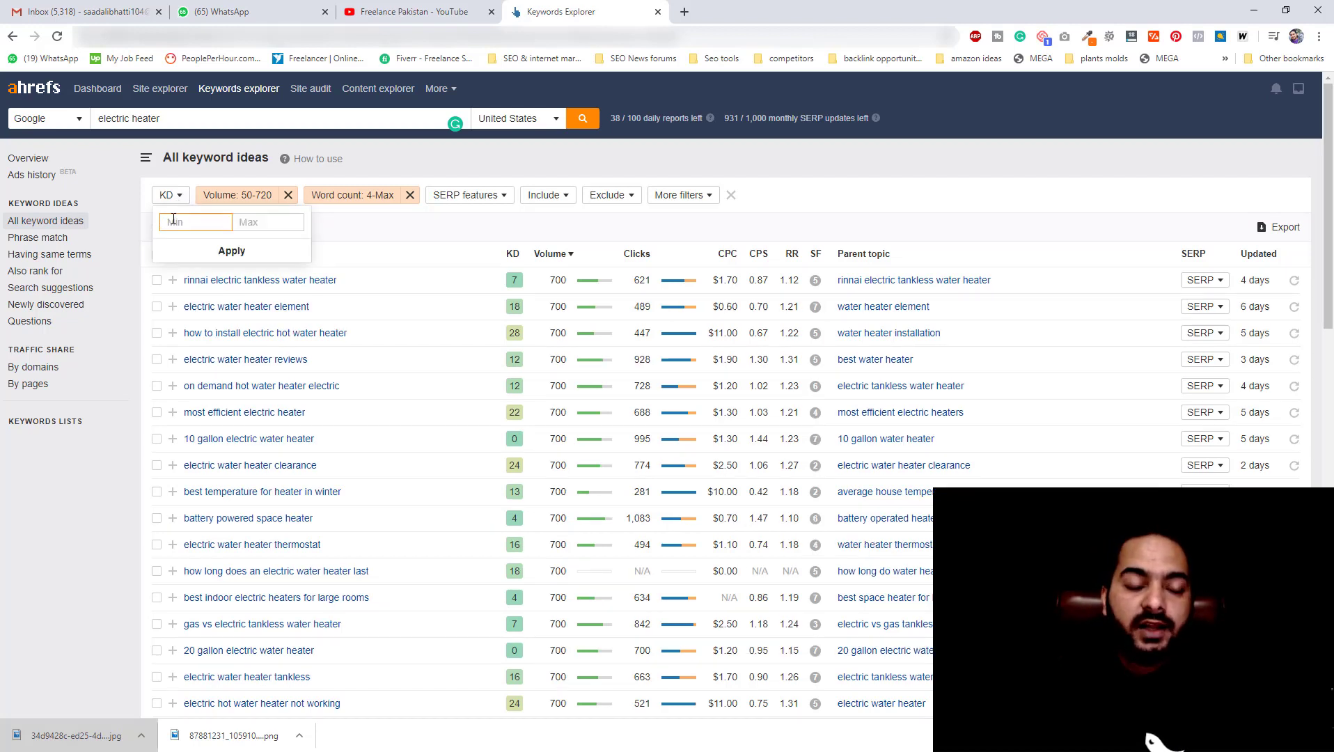
pyautogui.click(259, 223)
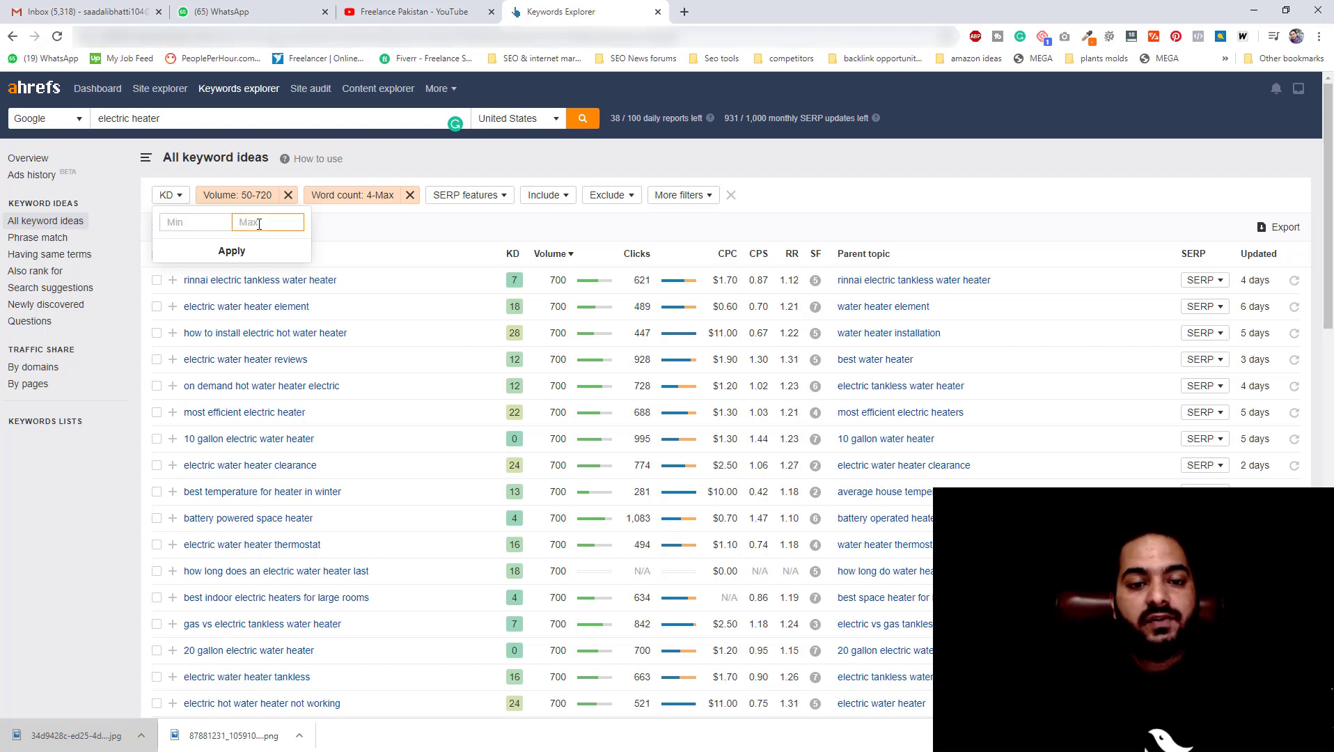
pyautogui.write('15')
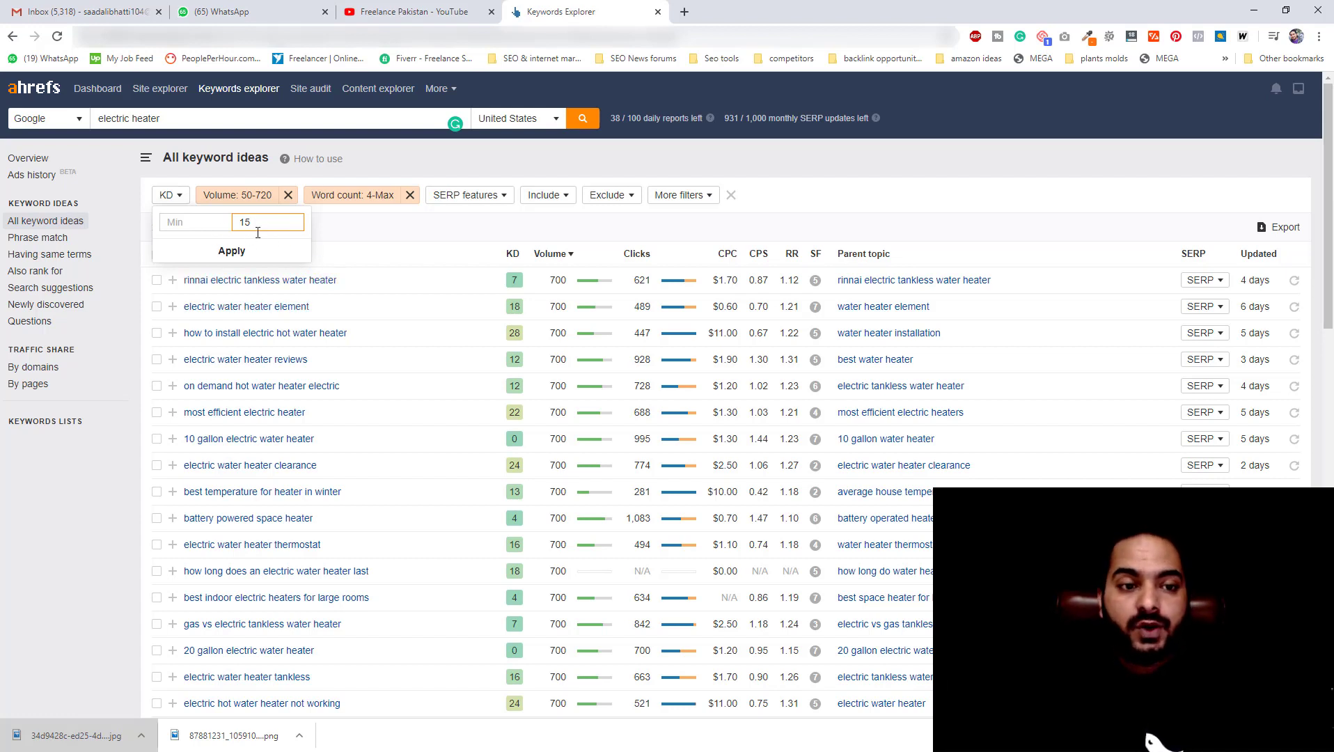
pyautogui.click(232, 251)
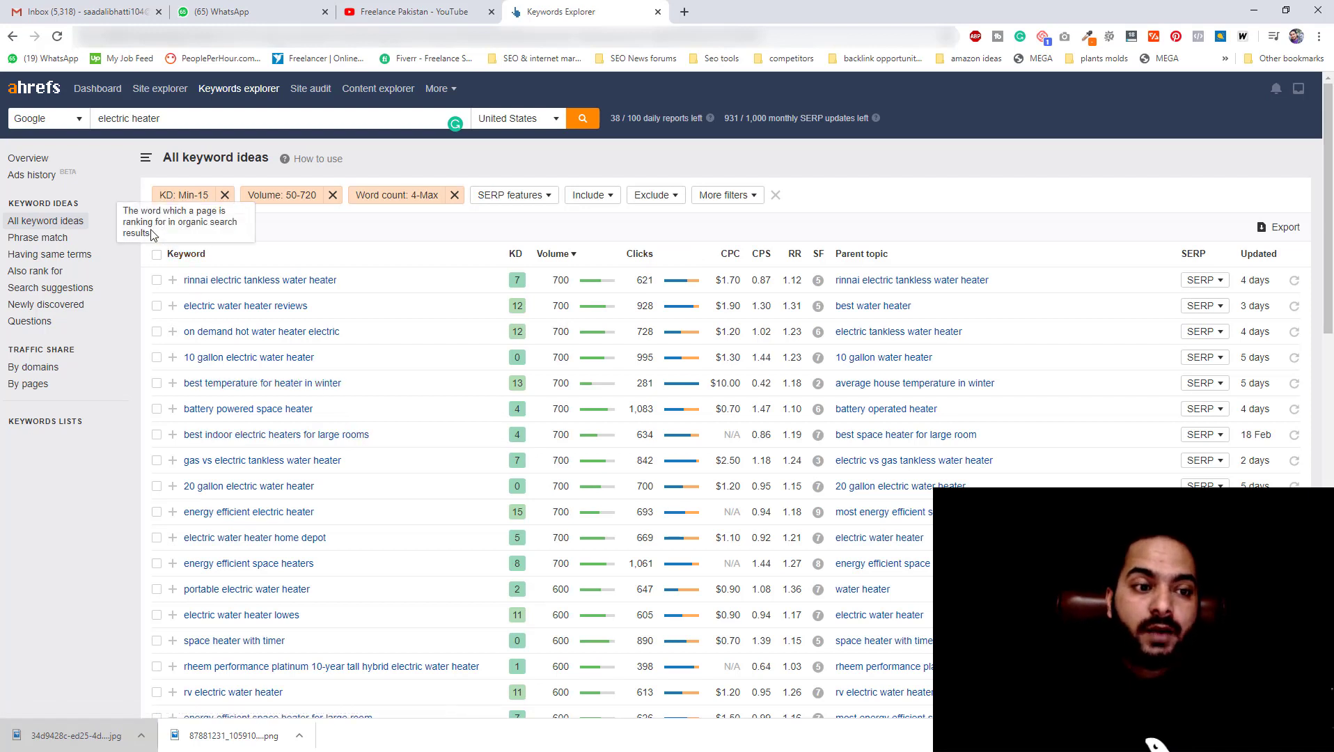
pyautogui.moveTo(157, 230); pyautogui.dragTo(179, 230)
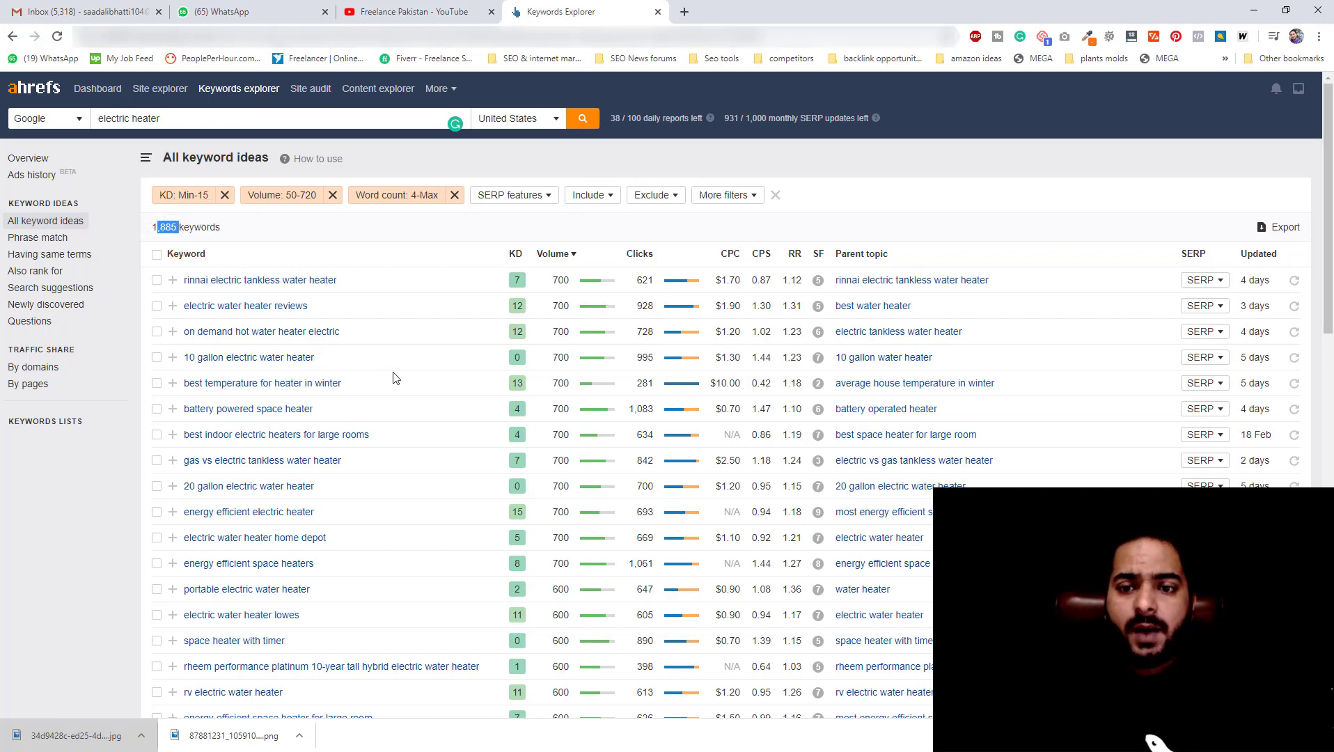
# Filter the keyword ideas to include only those containing the word "best".
pyautogui.scroll(-2, 417, 396)
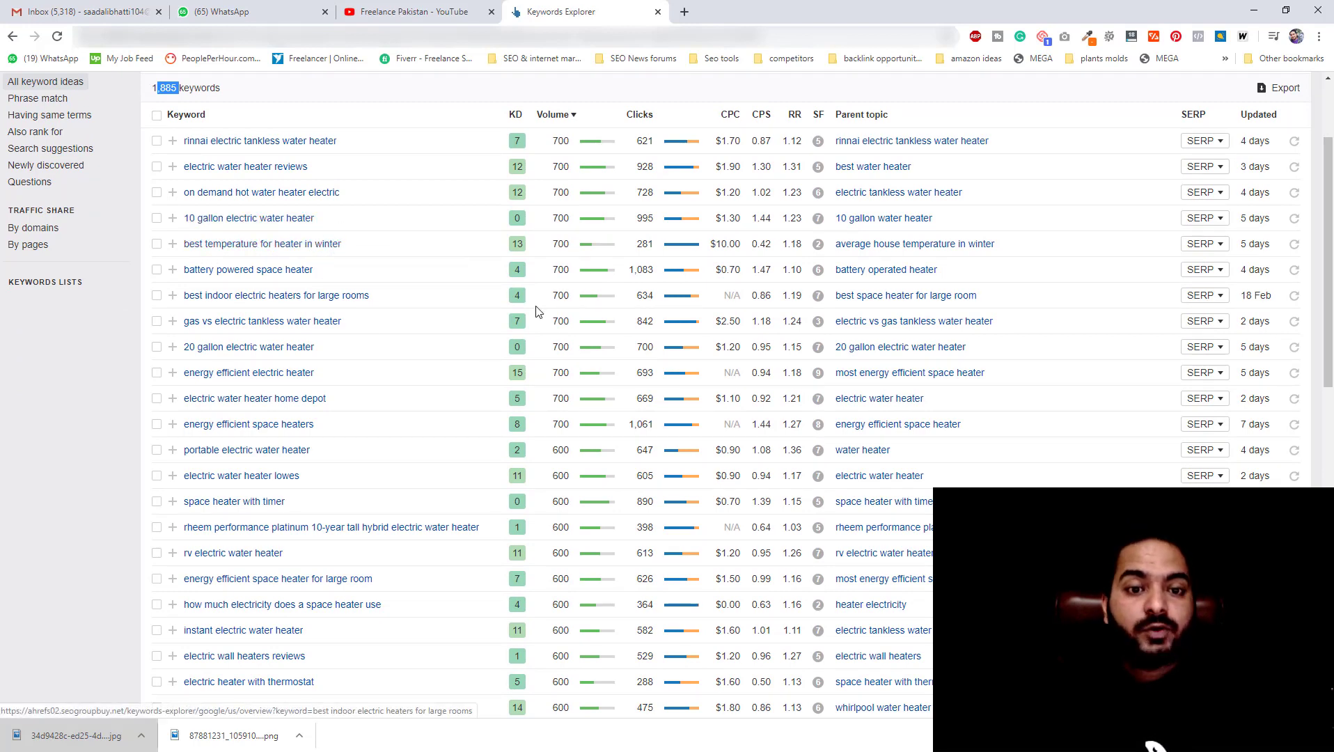
pyautogui.scroll(1, 499, 423)
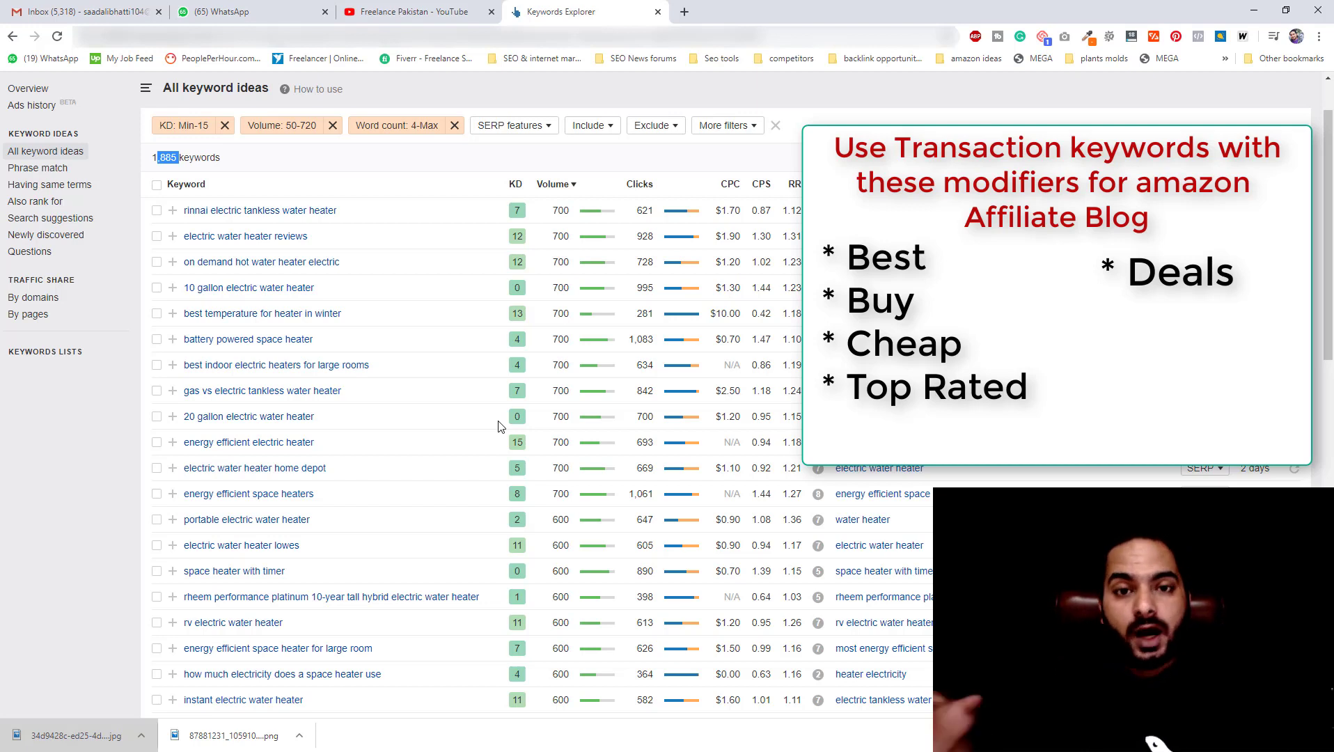
pyautogui.click(602, 126)
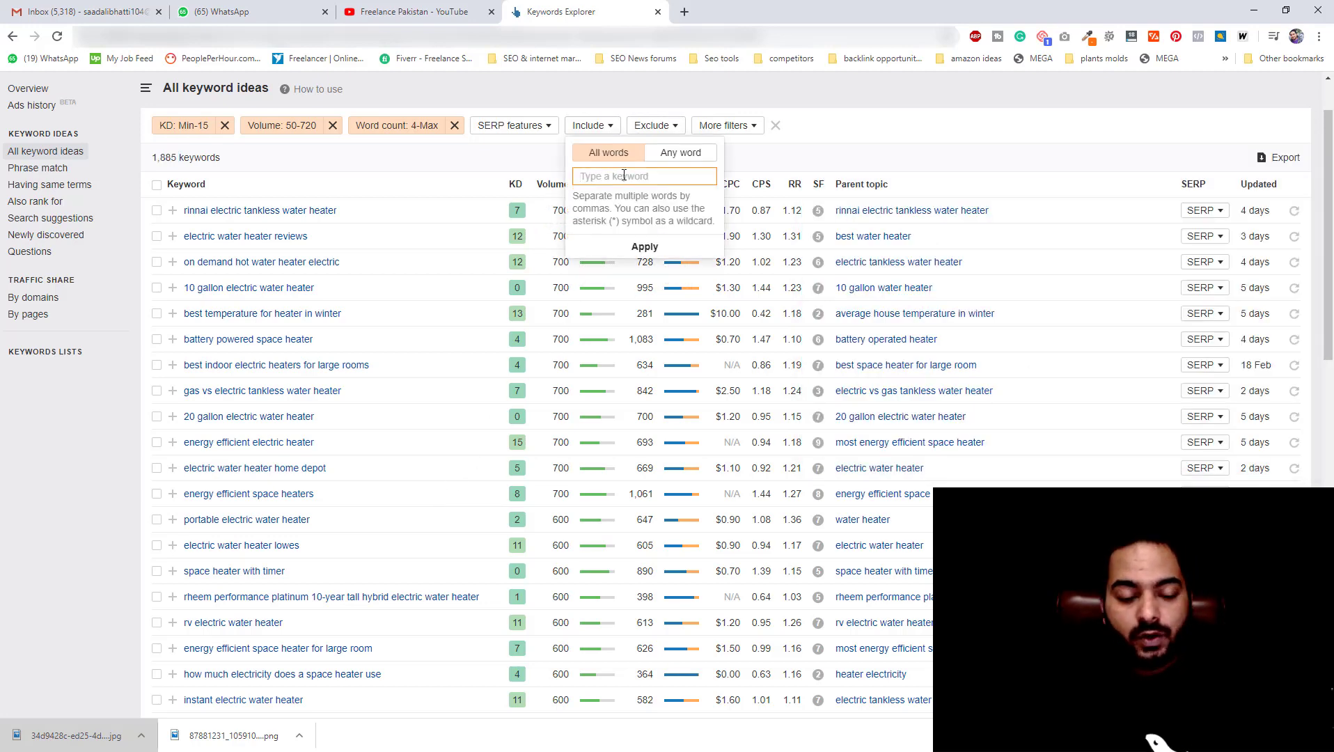
pyautogui.write('best')
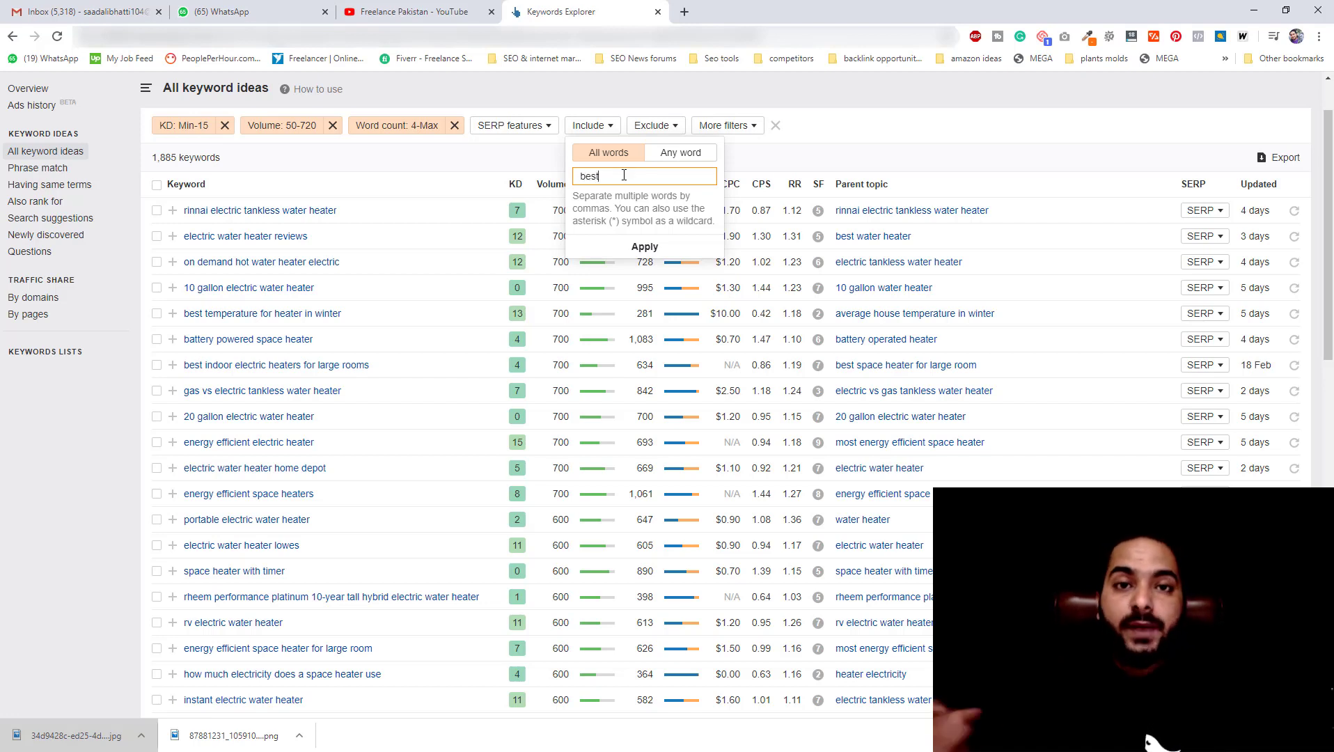
pyautogui.click(645, 246)
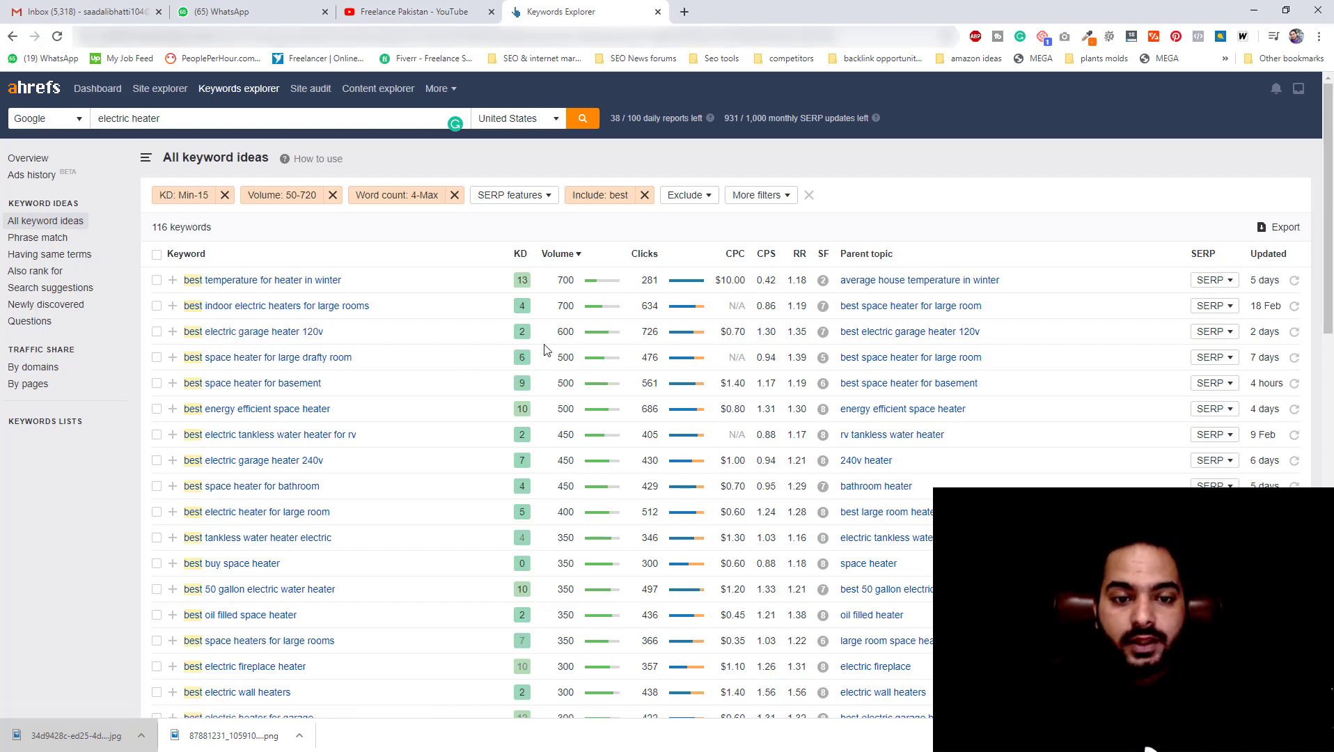
# Search Google in a new browser tab for the keyword idea "best electric garage heater 120v".
pyautogui.moveTo(553, 341); pyautogui.dragTo(585, 344)
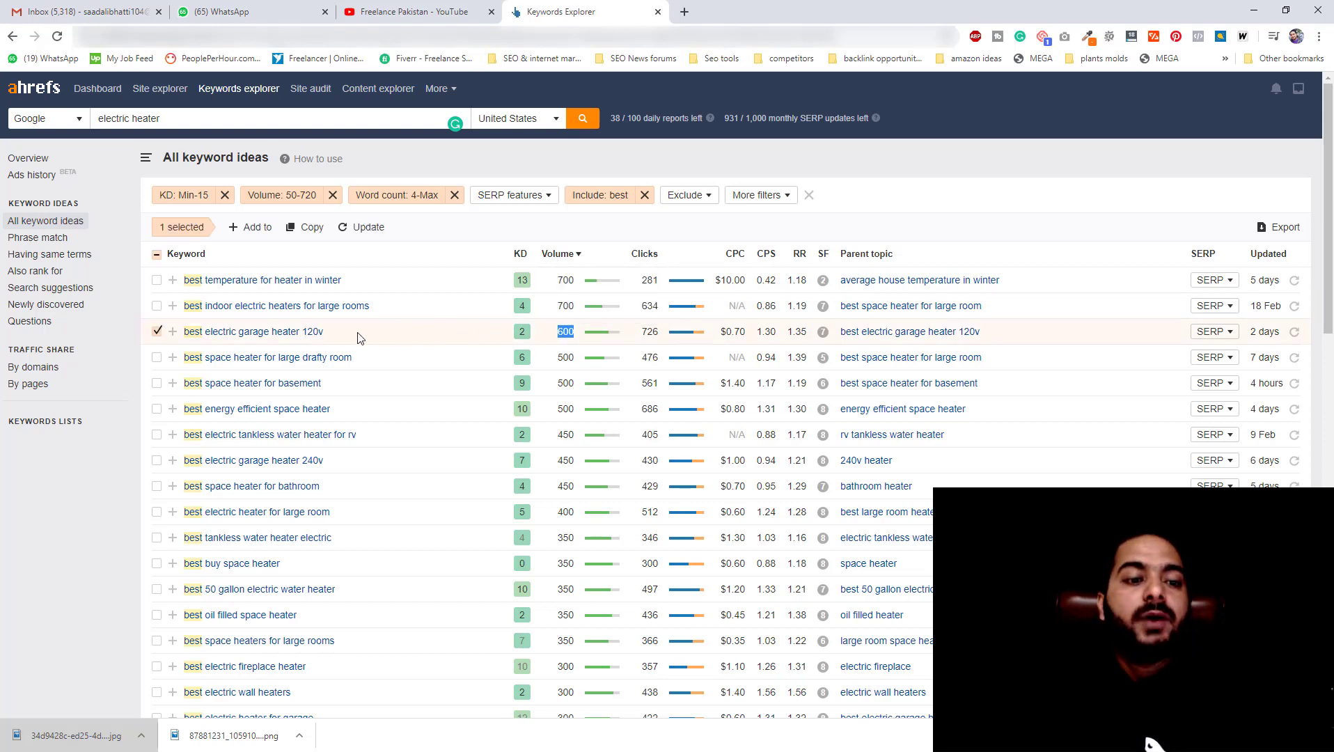
pyautogui.moveTo(357, 334); pyautogui.dragTo(180, 348)
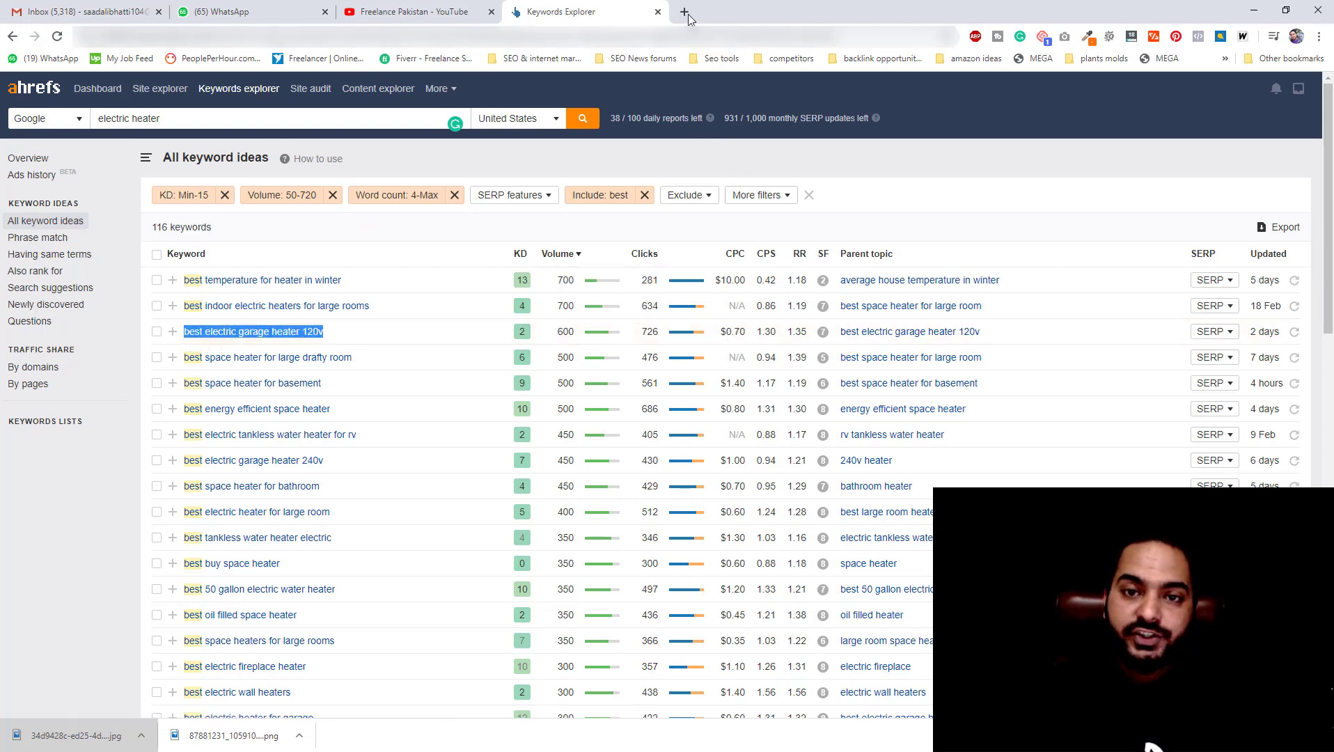
pyautogui.click(684, 12)
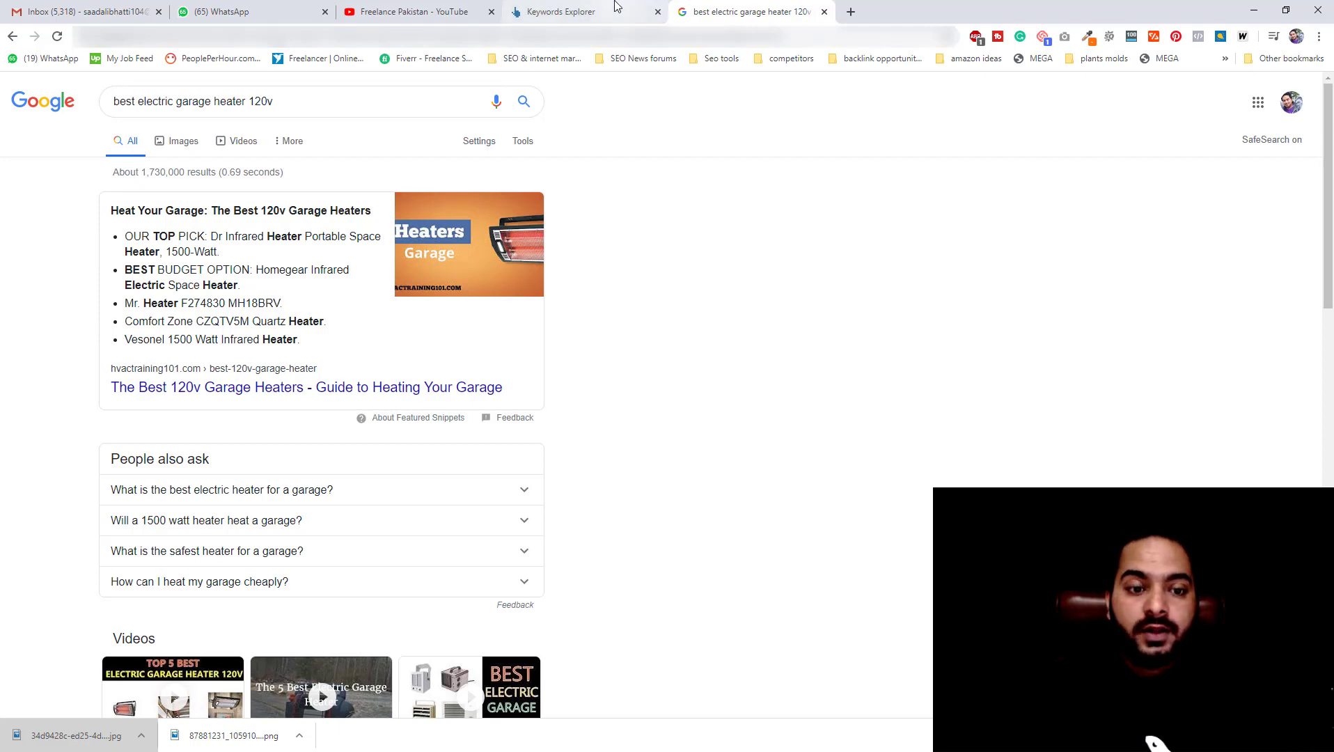
pyautogui.click(623, 10)
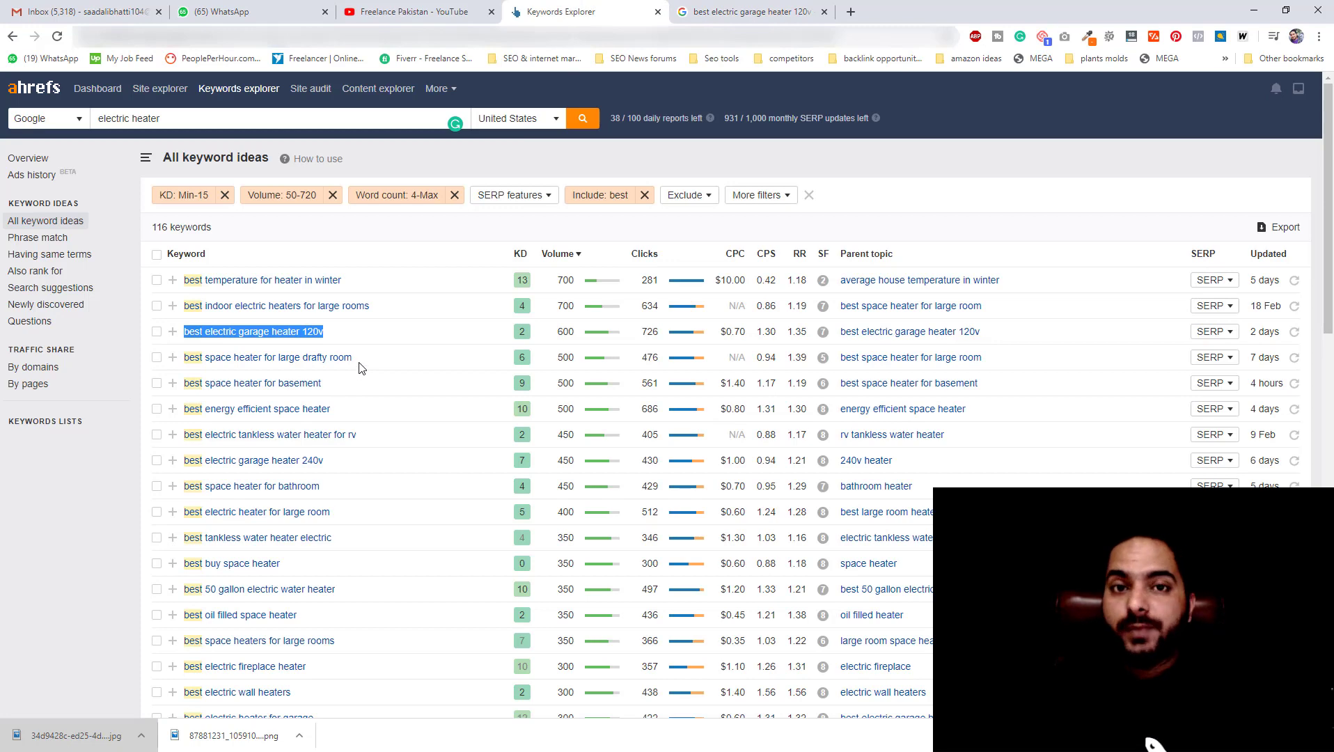
pyautogui.click(705, 5)
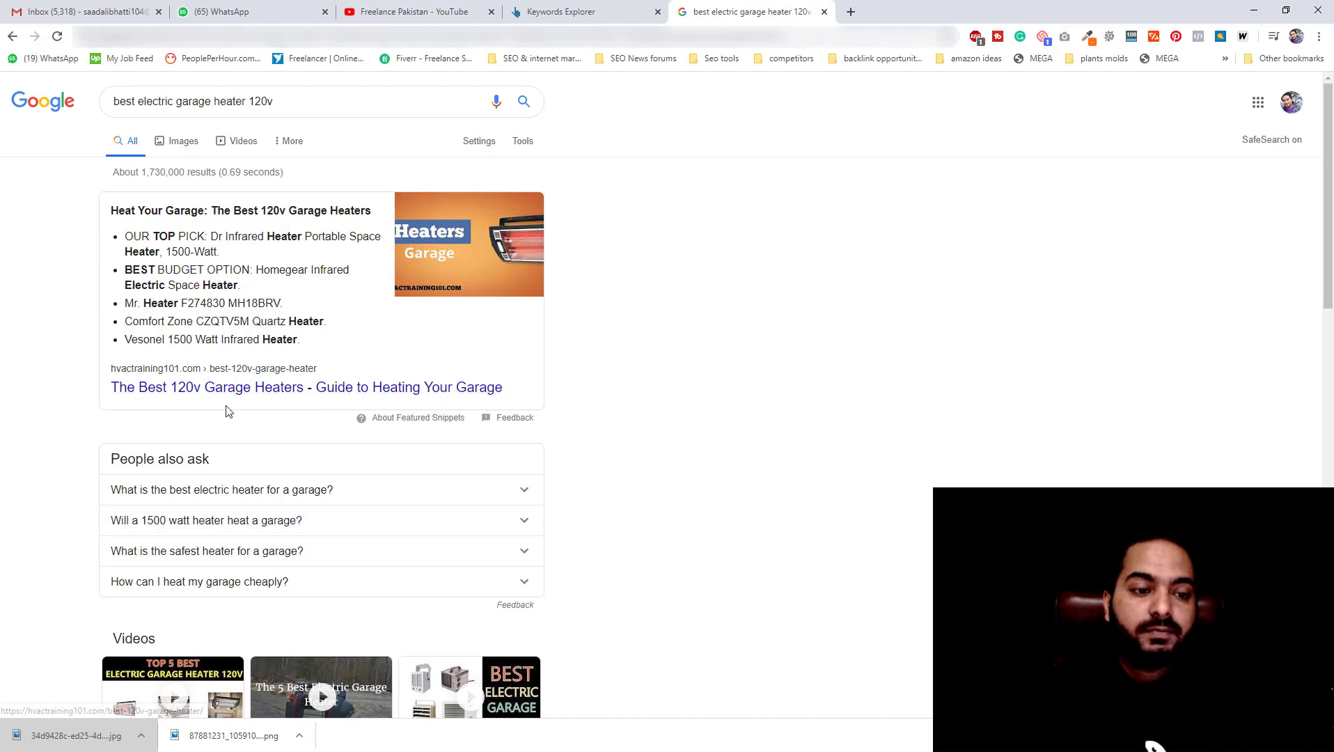
# Open the hvactraining101.com, gadgets-reviews.com and homeair.org search results in separate browser tabs.
pyautogui.middleClick(264, 388)
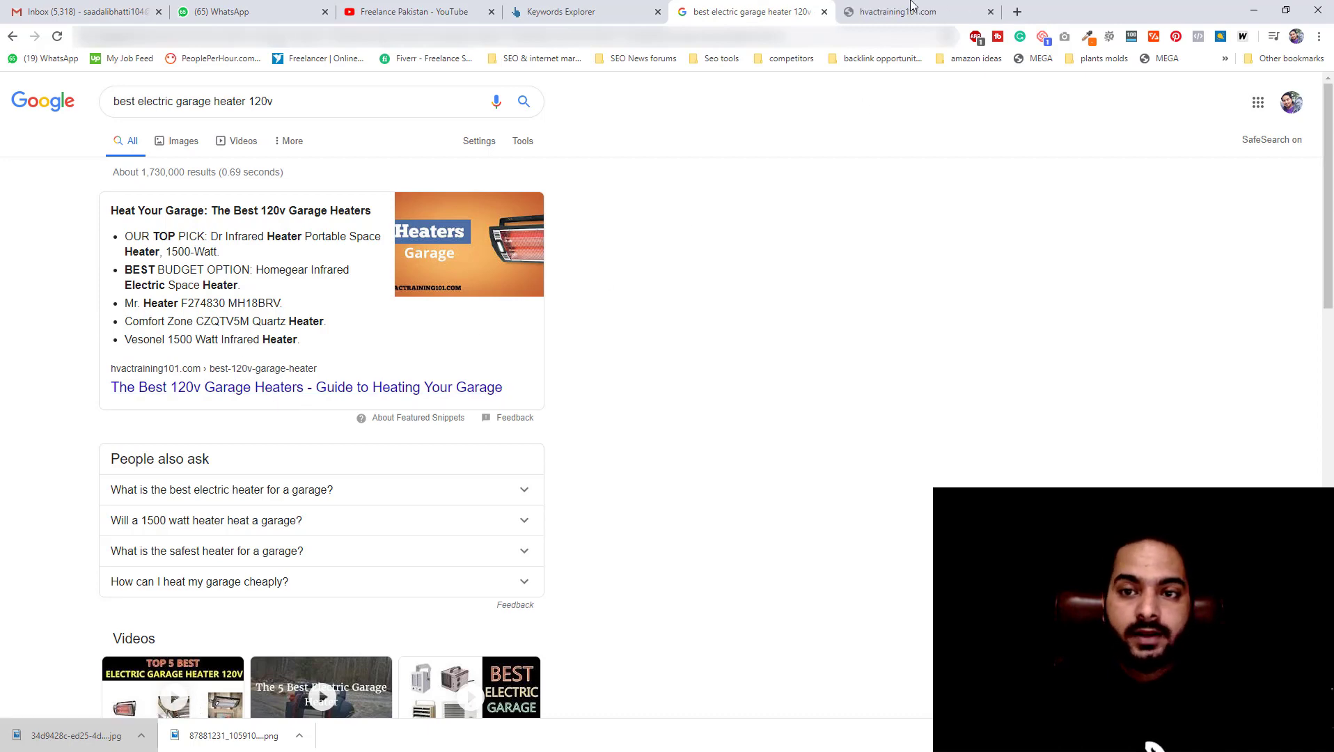
pyautogui.click(898, 12)
pyautogui.click(766, 11)
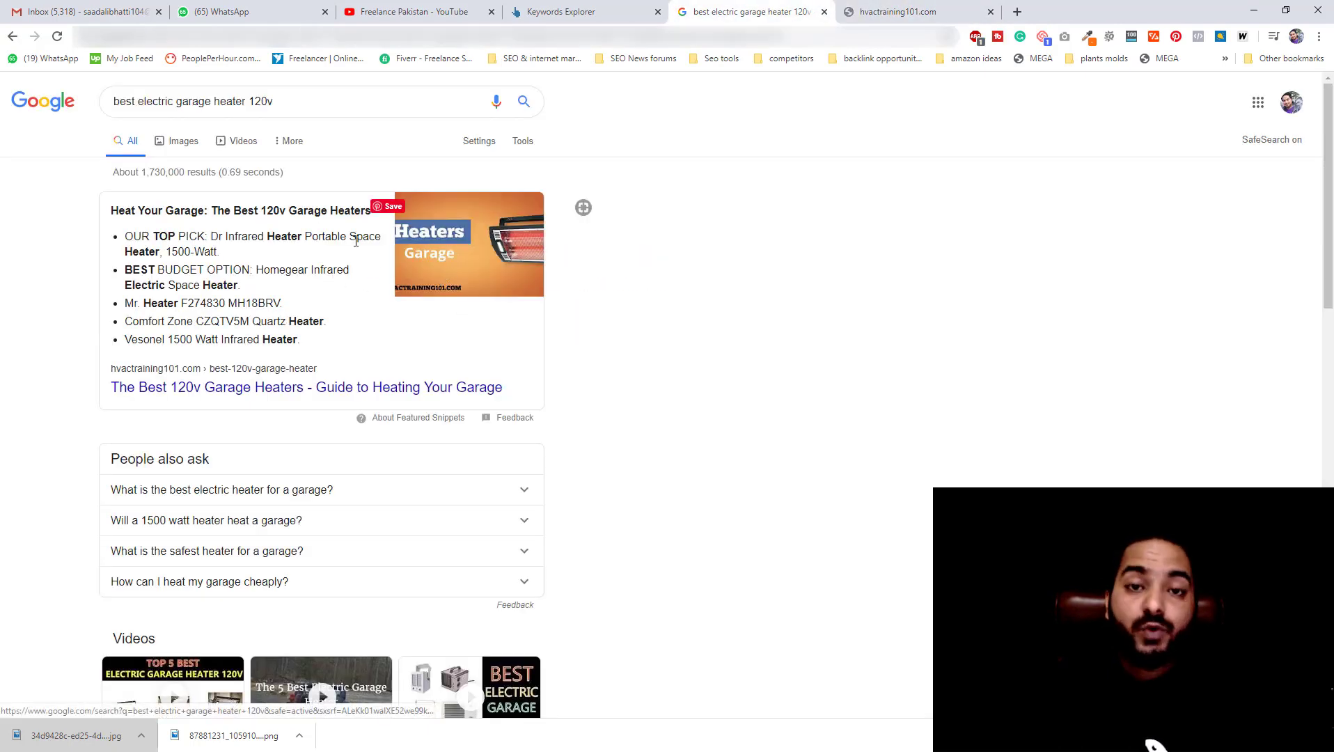
pyautogui.scroll(-5, 667, 319)
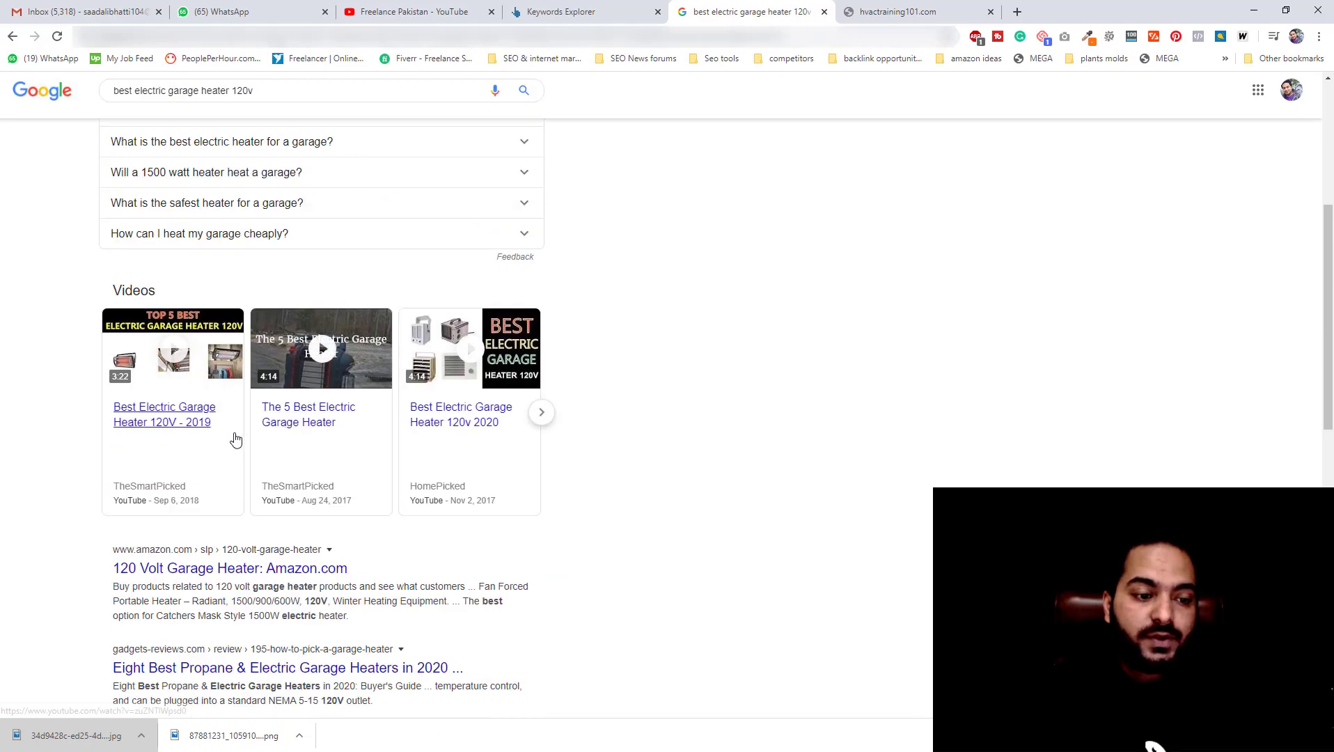
pyautogui.scroll(-4, 232, 437)
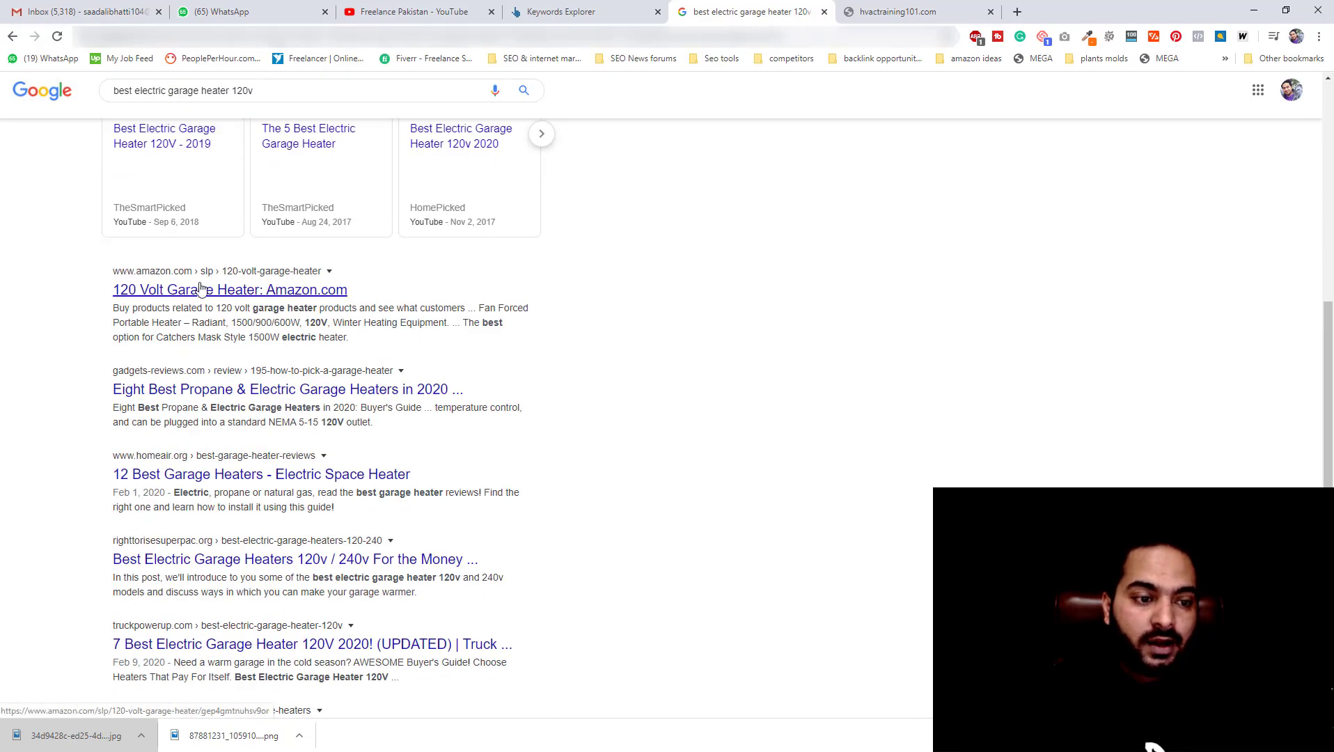
pyautogui.keyDown('ctrl'); pyautogui.click(257, 392); pyautogui.keyUp('ctrl')
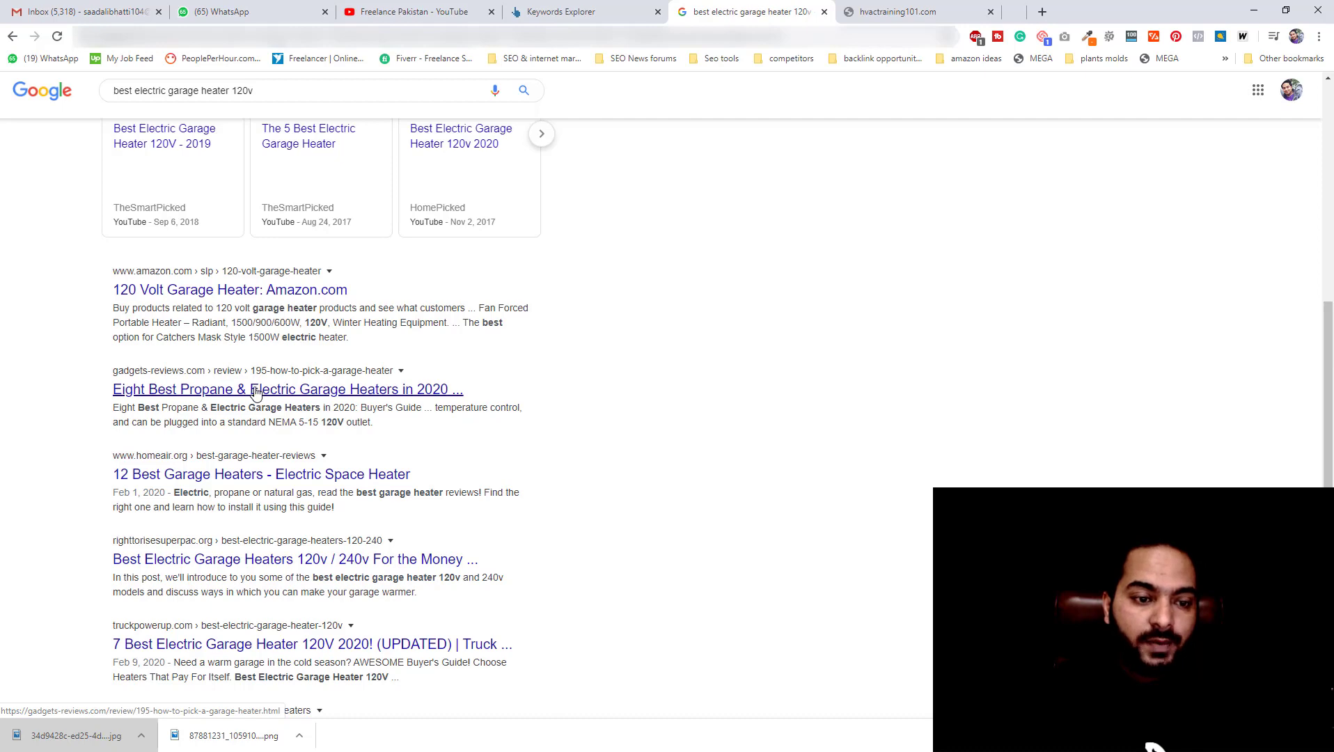
pyautogui.keyDown('ctrl'); pyautogui.click(300, 481); pyautogui.keyUp('ctrl')
# View the opened hvactraining101.com page and reload it.
pyautogui.click(798, 12)
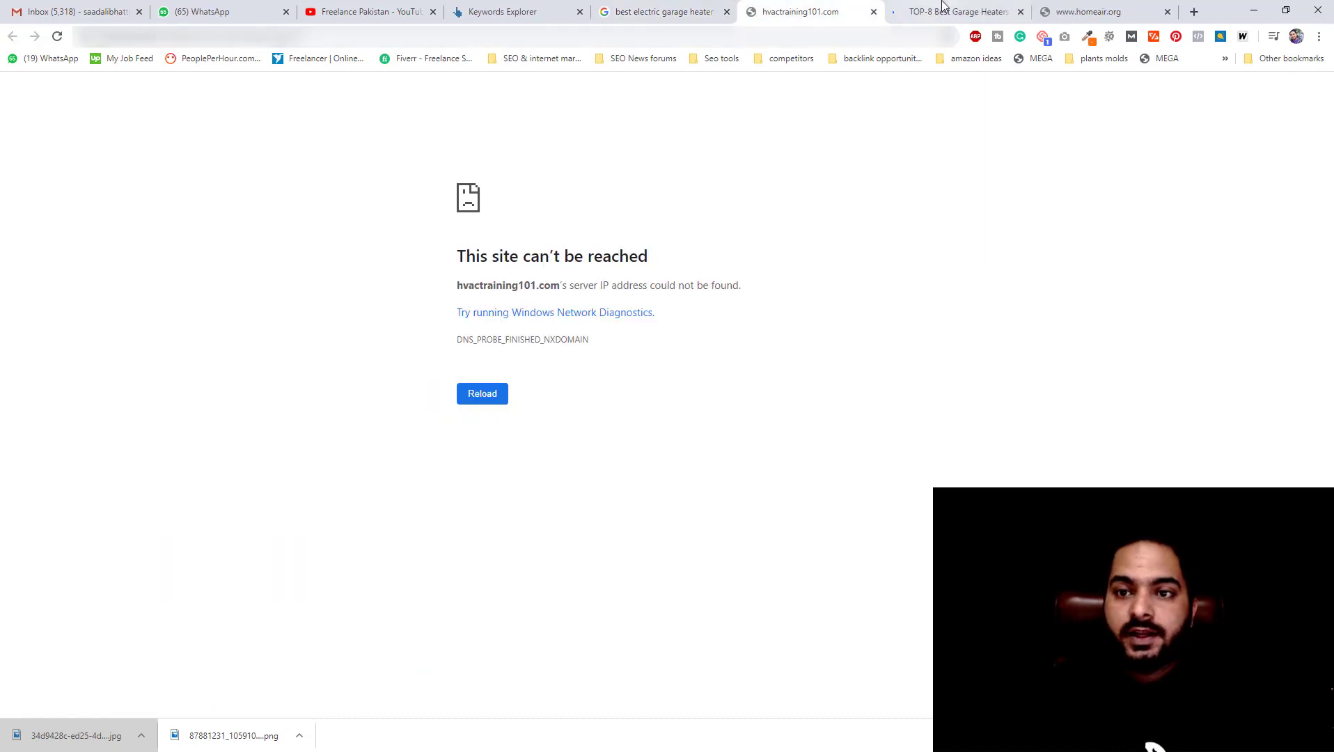
pyautogui.click(943, 6)
pyautogui.click(800, 12)
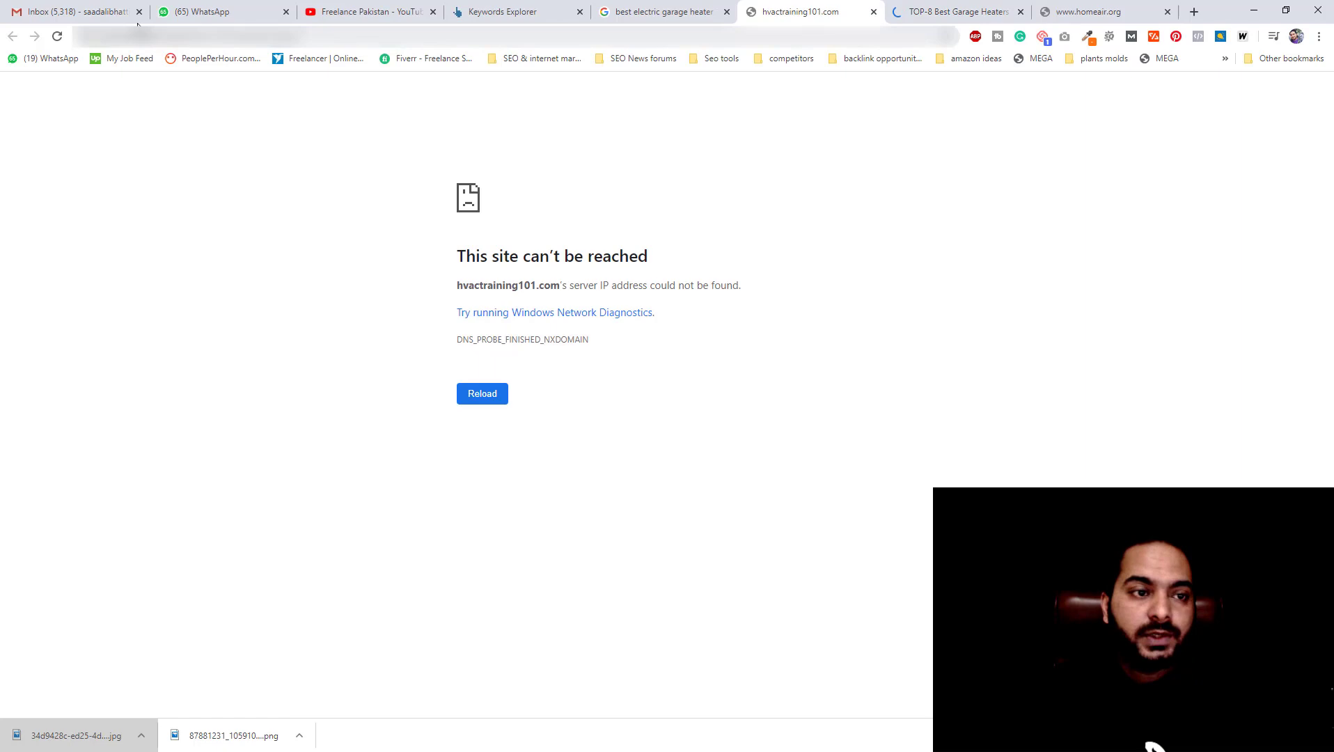
pyautogui.click(57, 36)
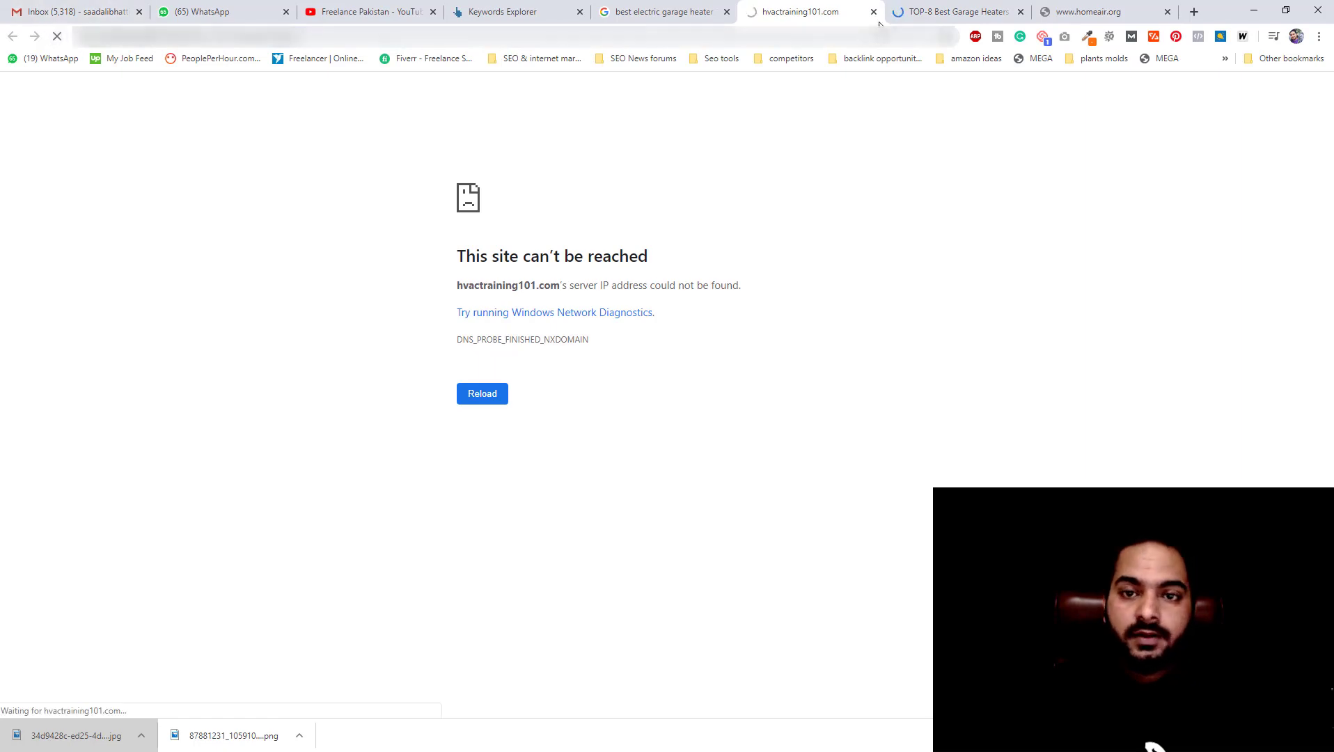
pyautogui.click(974, 8)
pyautogui.click(813, 19)
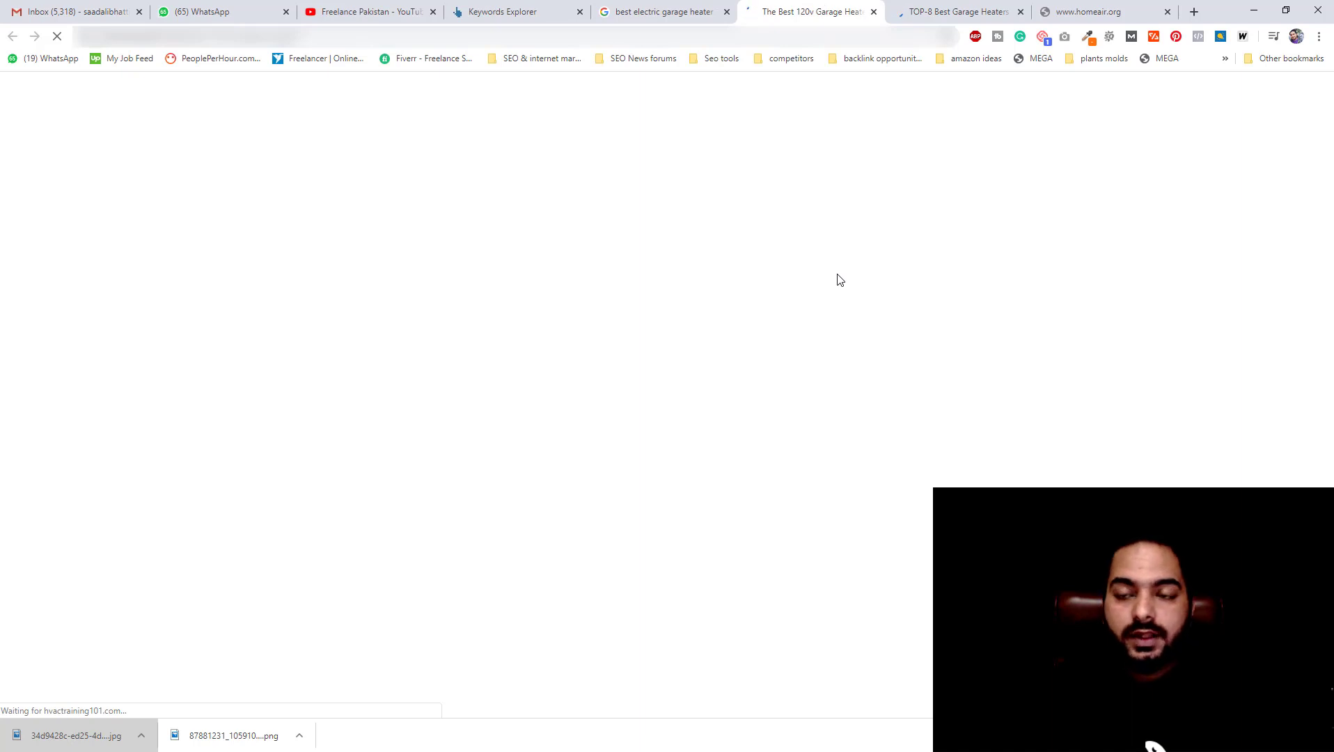
# Examine the gadgets-reviews.com garage heater guide and view its top pick's Amazon product page through the Buy Now link.
pyautogui.click(952, 8)
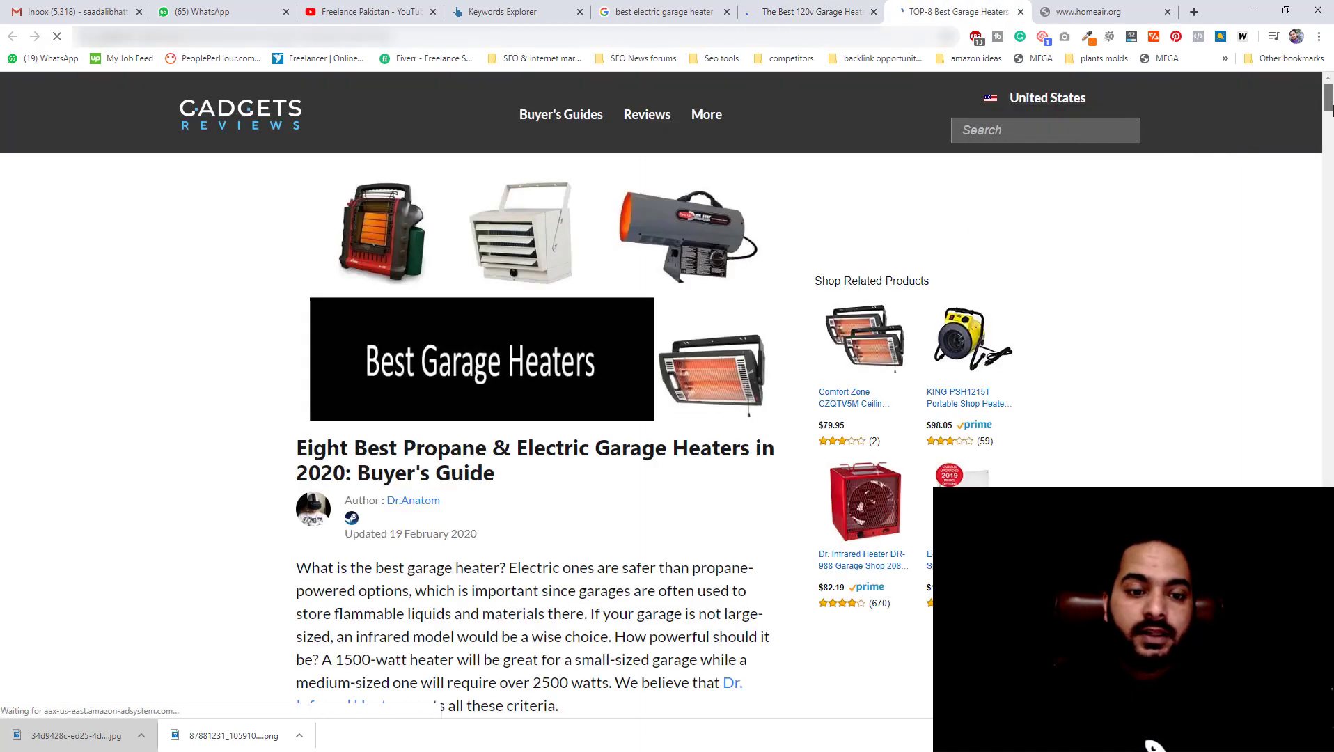
pyautogui.moveTo(1331, 111)
pyautogui.mouseDown()
pyautogui.moveTo(1332, 149)
pyautogui.moveTo(1331, 125)
pyautogui.mouseUp()
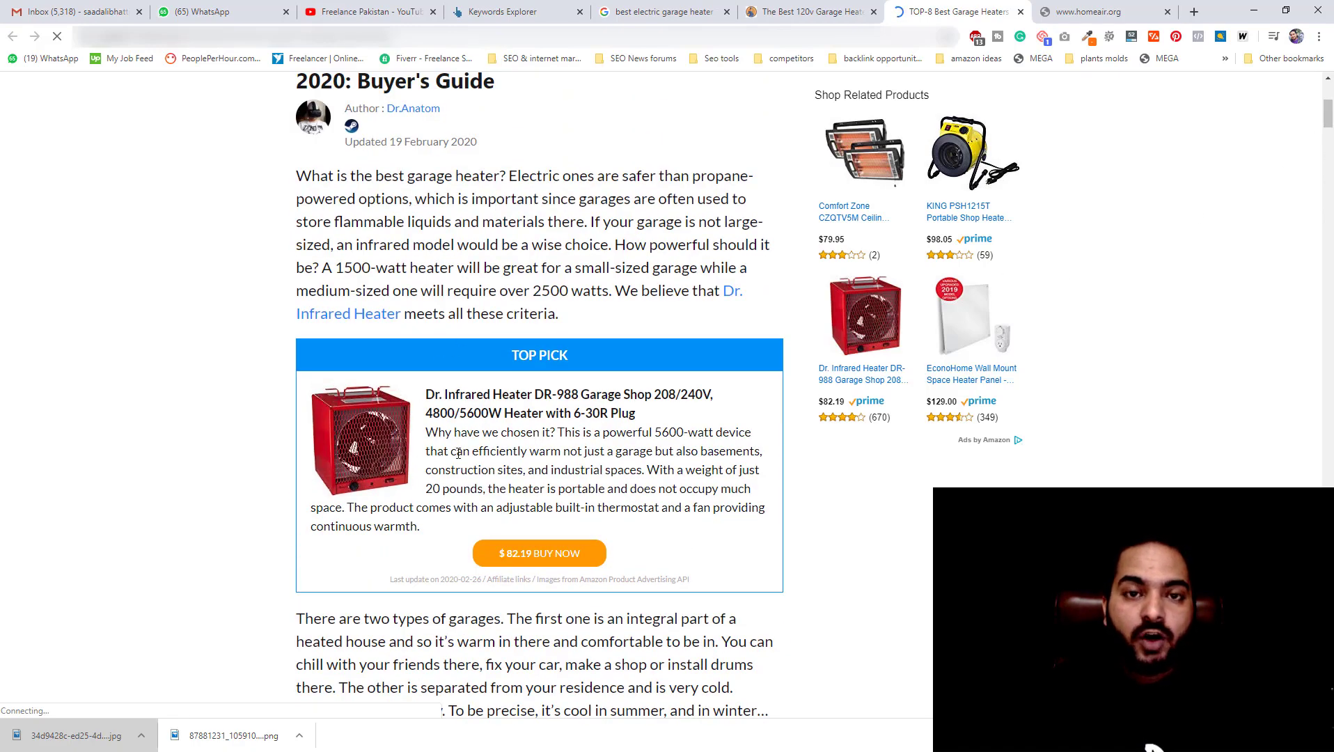
pyautogui.middleClick(537, 557)
pyautogui.click(993, 5)
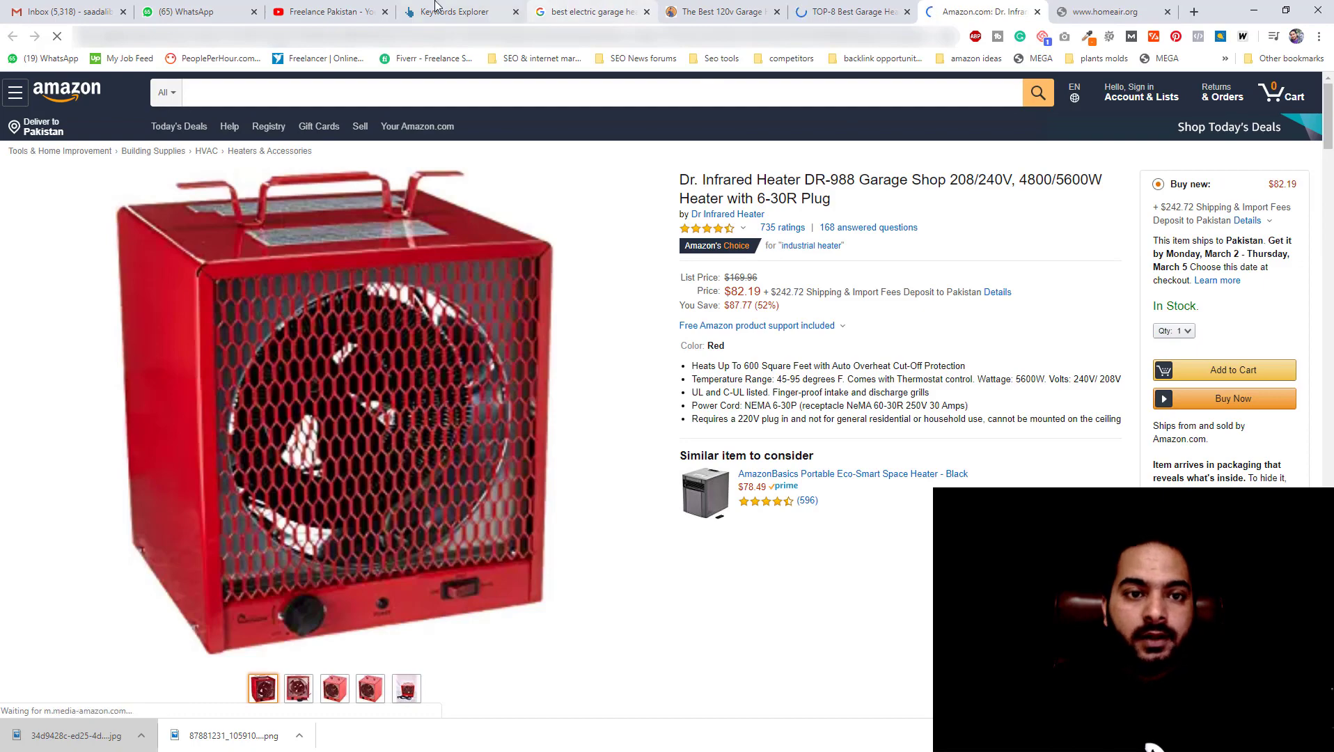
# Return to the filtered keyword ideas in Ahrefs and set the maximum keyword difficulty to 10.
pyautogui.click(457, 11)
pyautogui.scroll(-4, 343, 379)
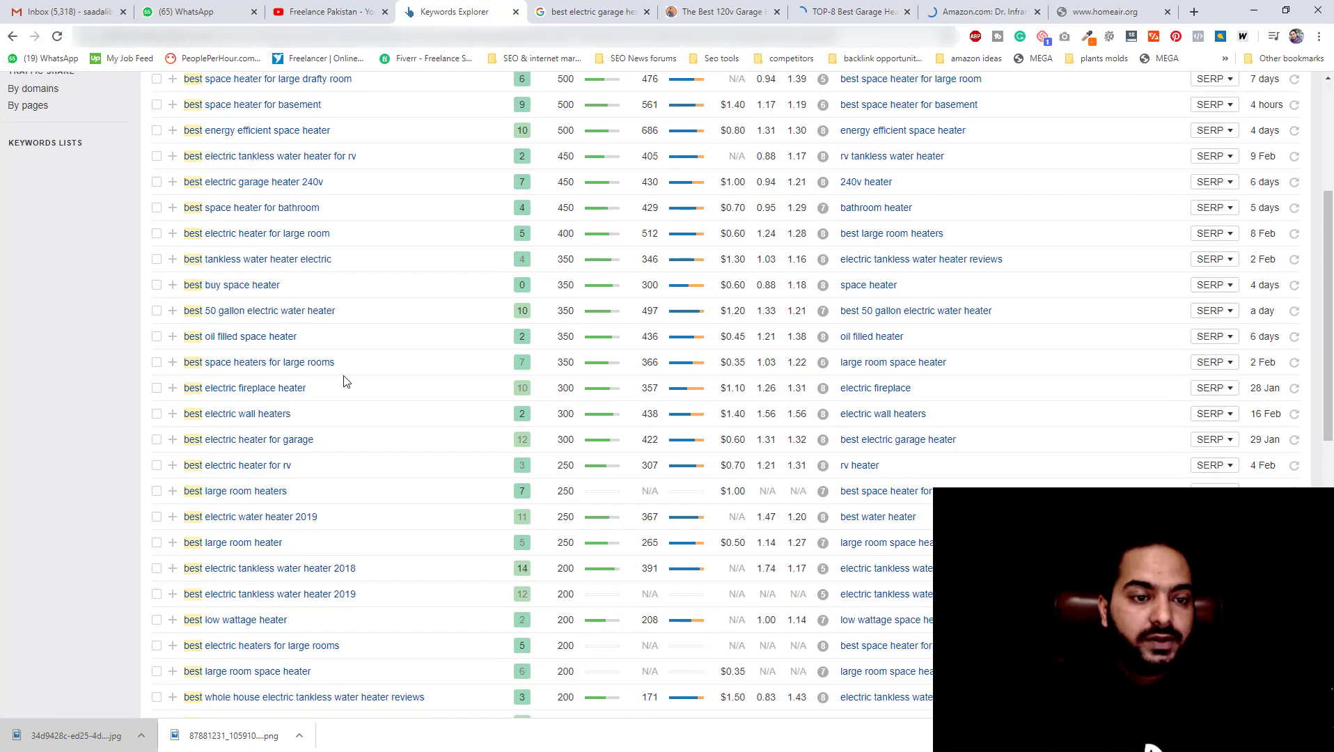
pyautogui.scroll(4, 259, 288)
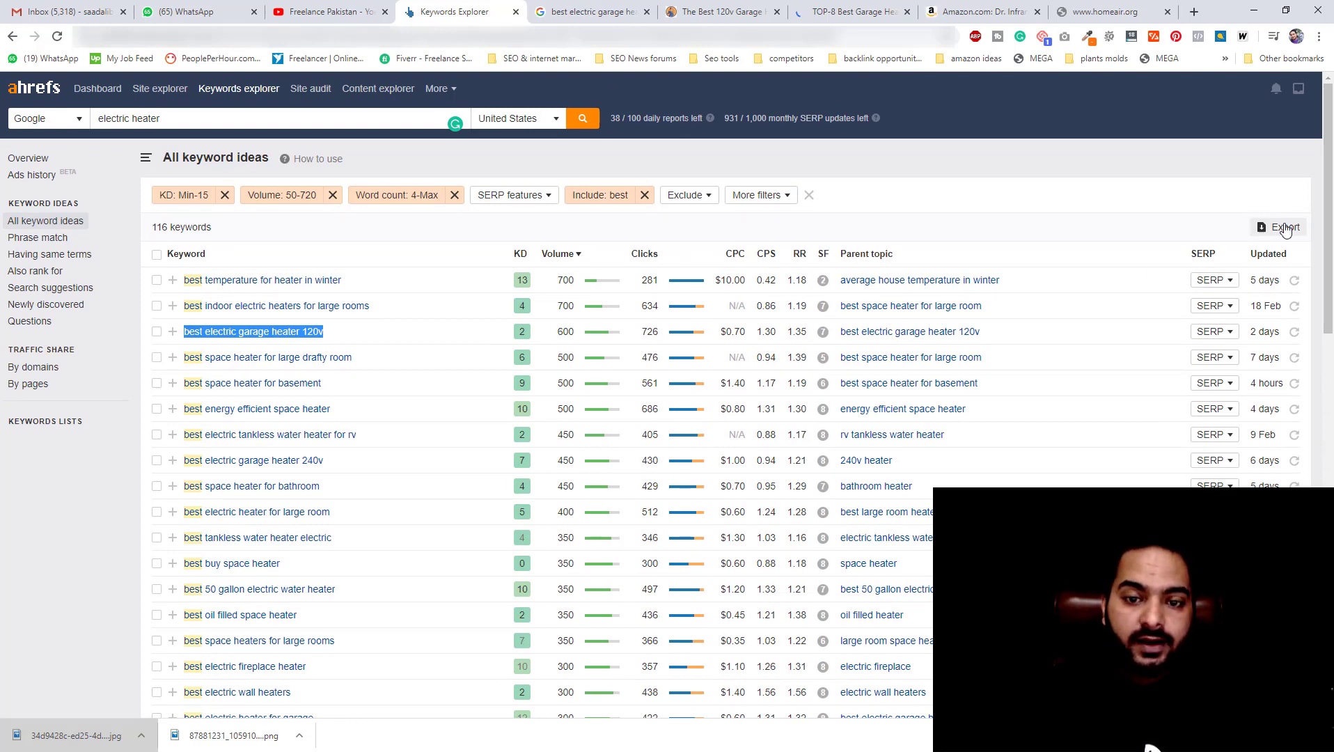
pyautogui.click(185, 195)
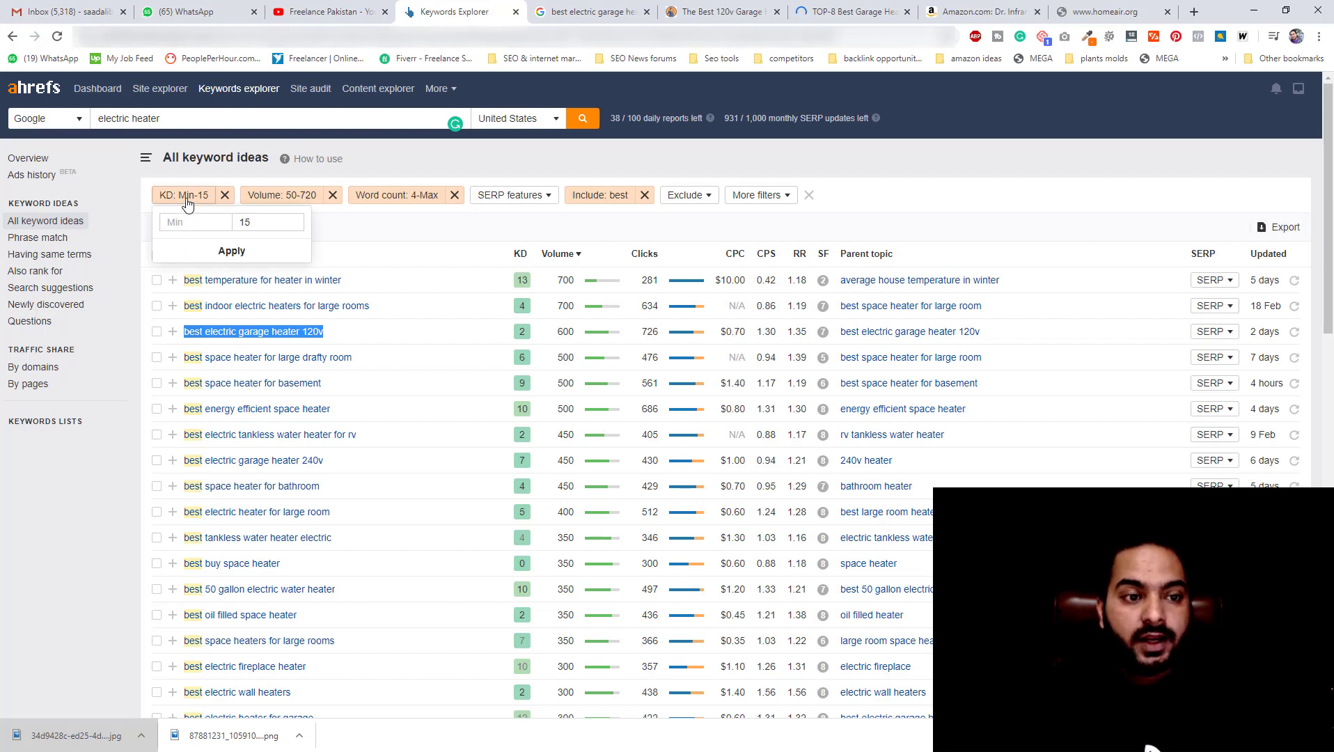
pyautogui.click(266, 224)
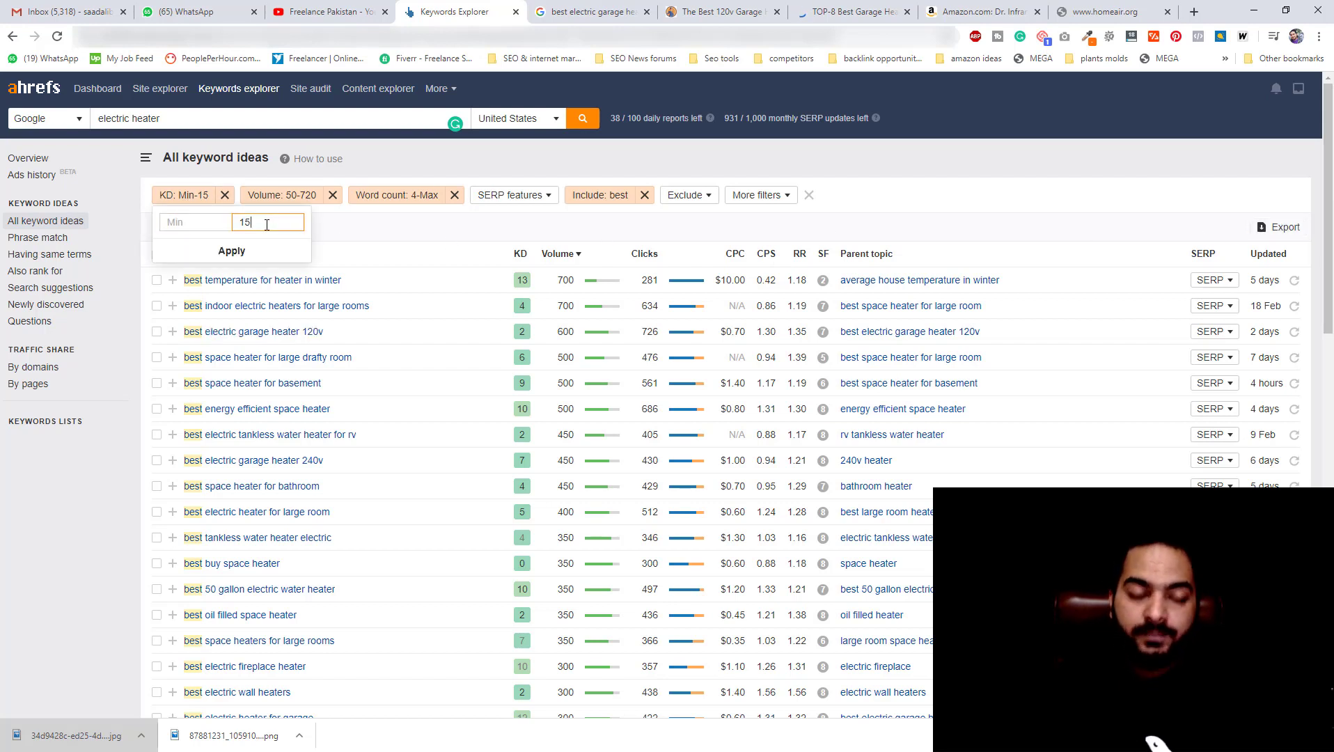
pyautogui.press('BackSpace')
pyautogui.write('0')
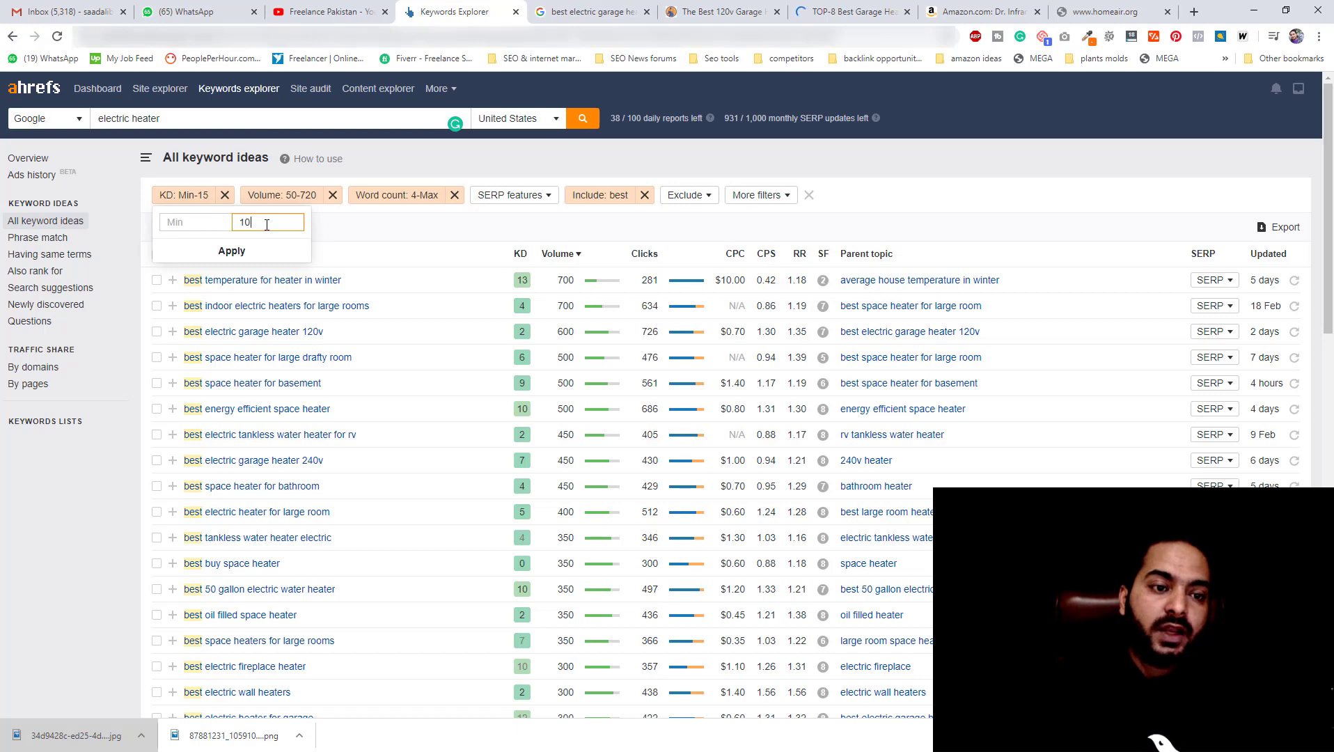
pyautogui.click(240, 253)
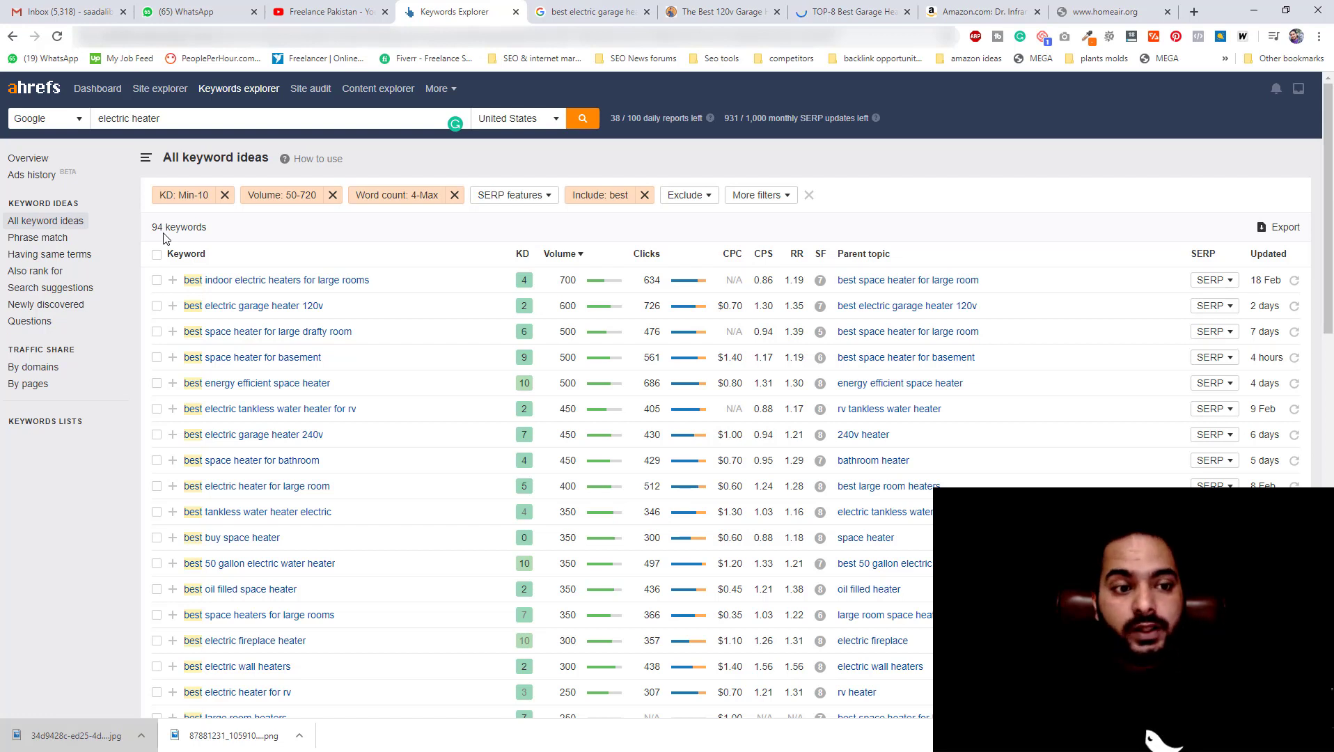
pyautogui.moveTo(201, 234); pyautogui.dragTo(206, 238)
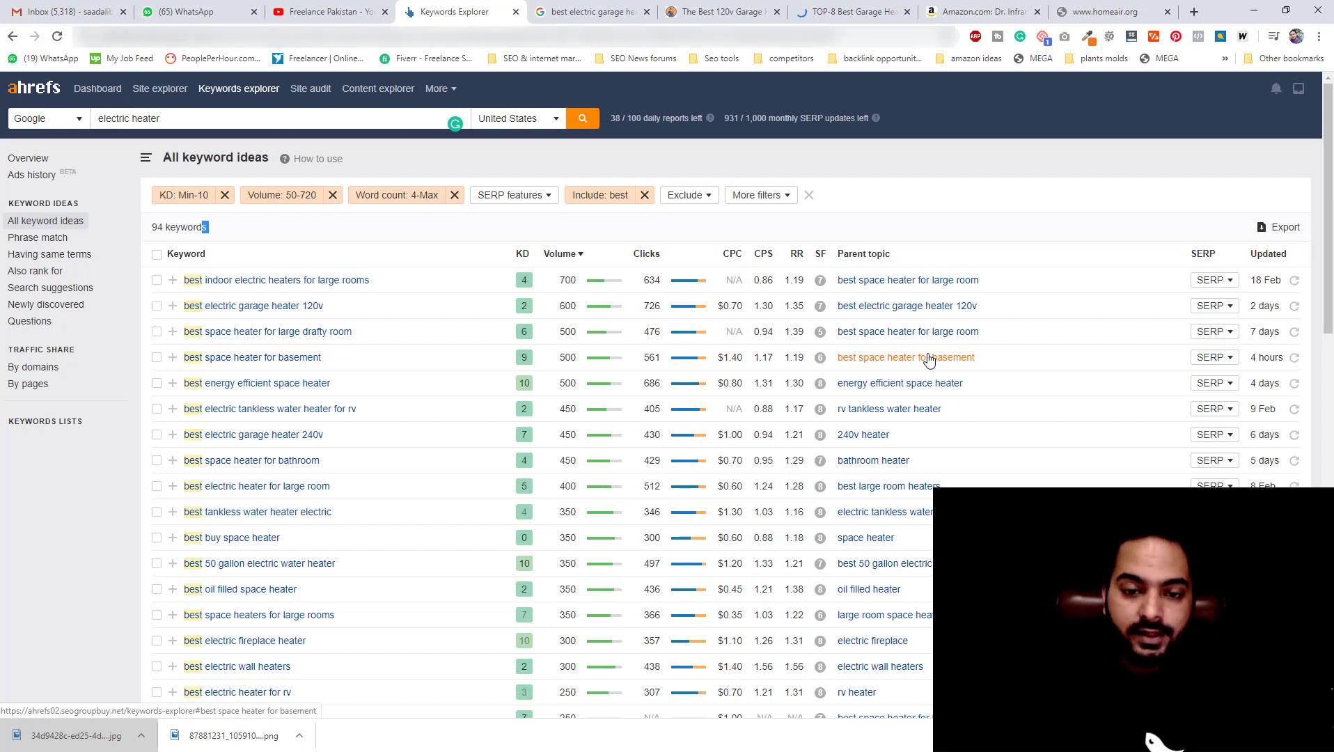
# Sort the filtered keyword ideas by parent topic and look through the grouped keywords down to the end of the first page.
pyautogui.moveTo(1331, 137); pyautogui.dragTo(1321, 213)
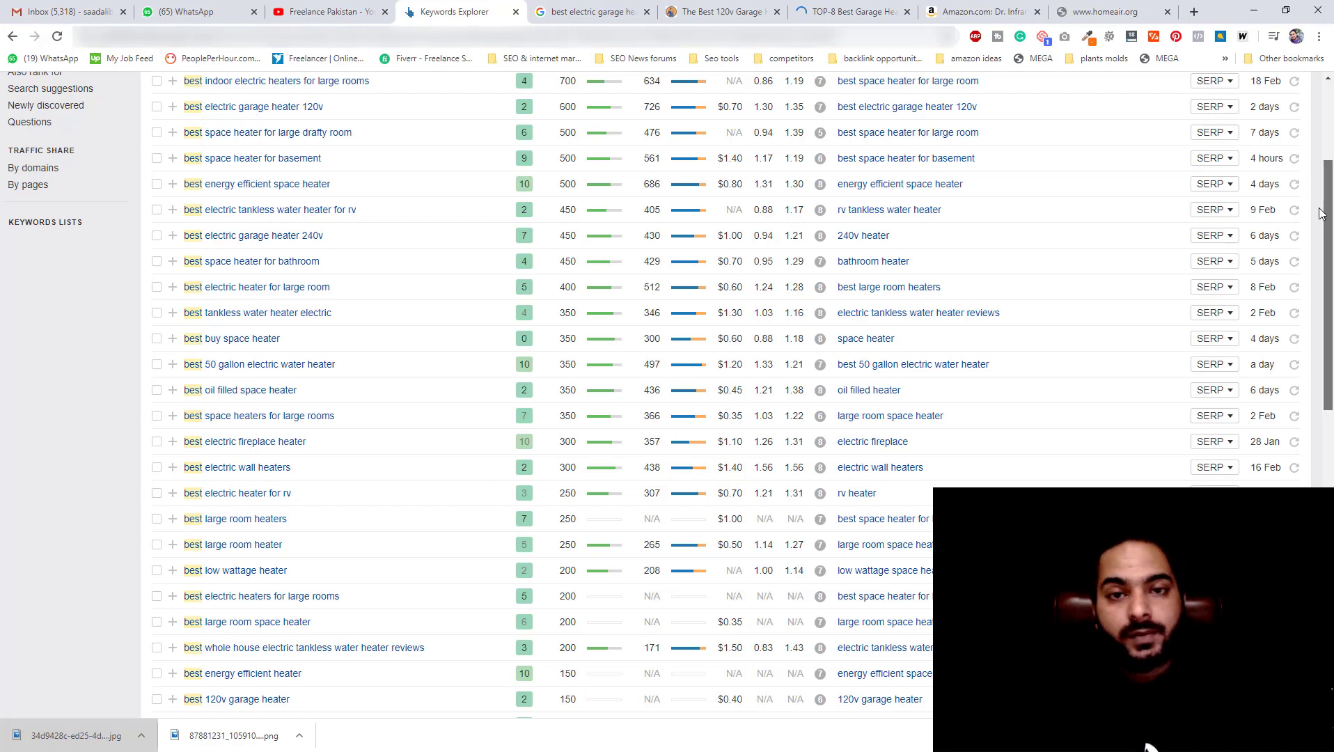
pyautogui.scroll(5, 1321, 213)
pyautogui.click(862, 107)
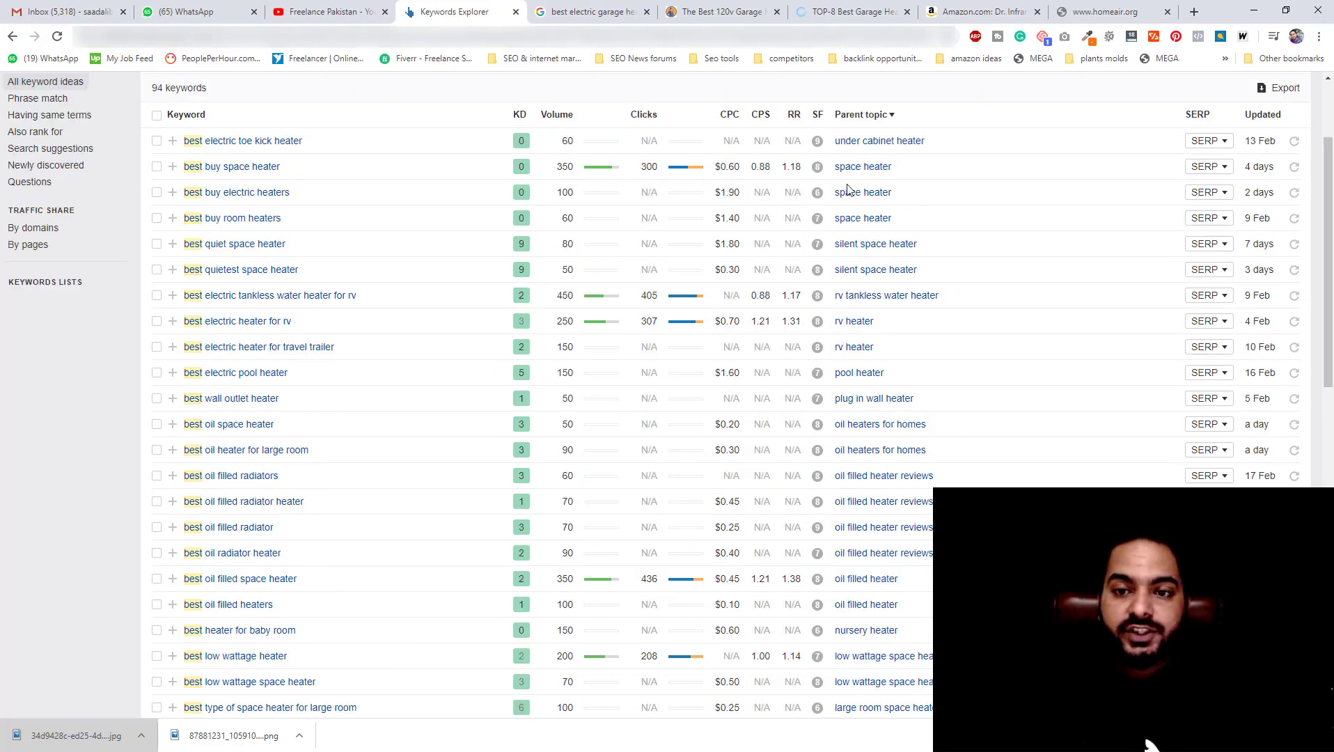
pyautogui.scroll(3, 851, 209)
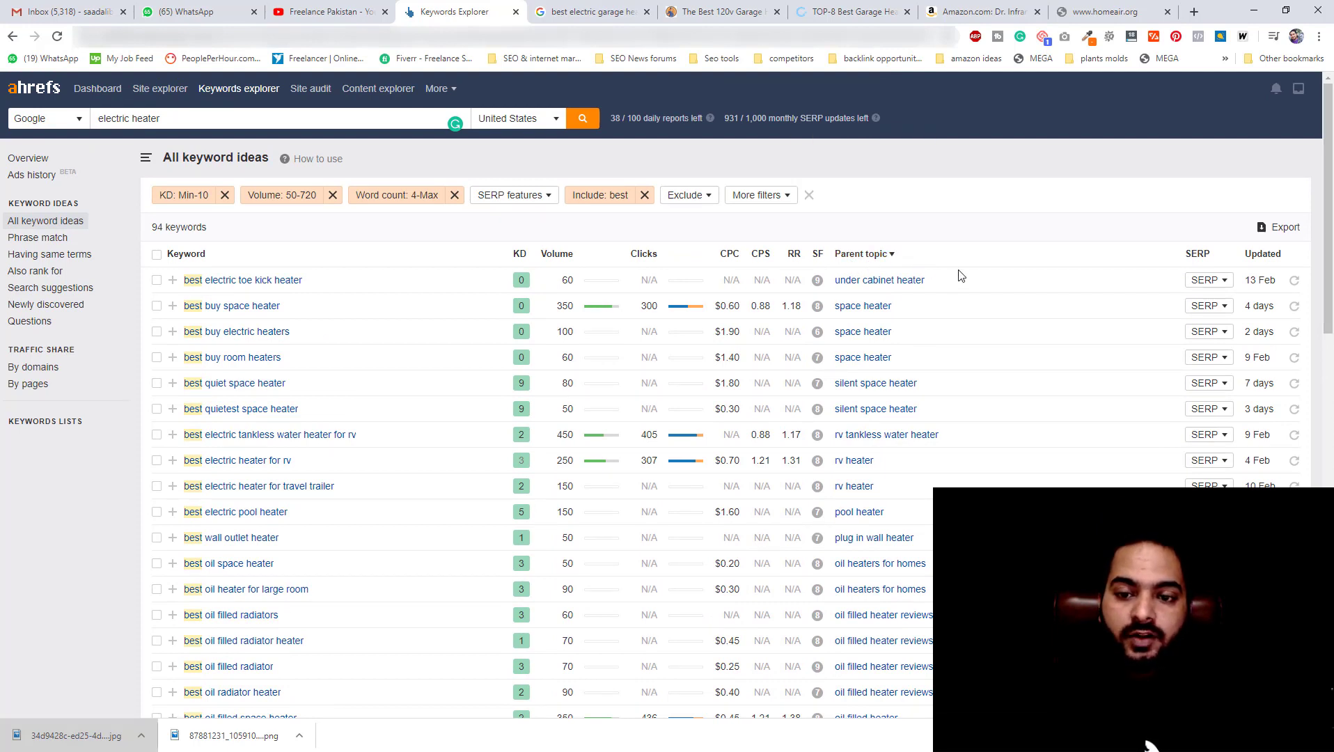
pyautogui.scroll(-1, 968, 282)
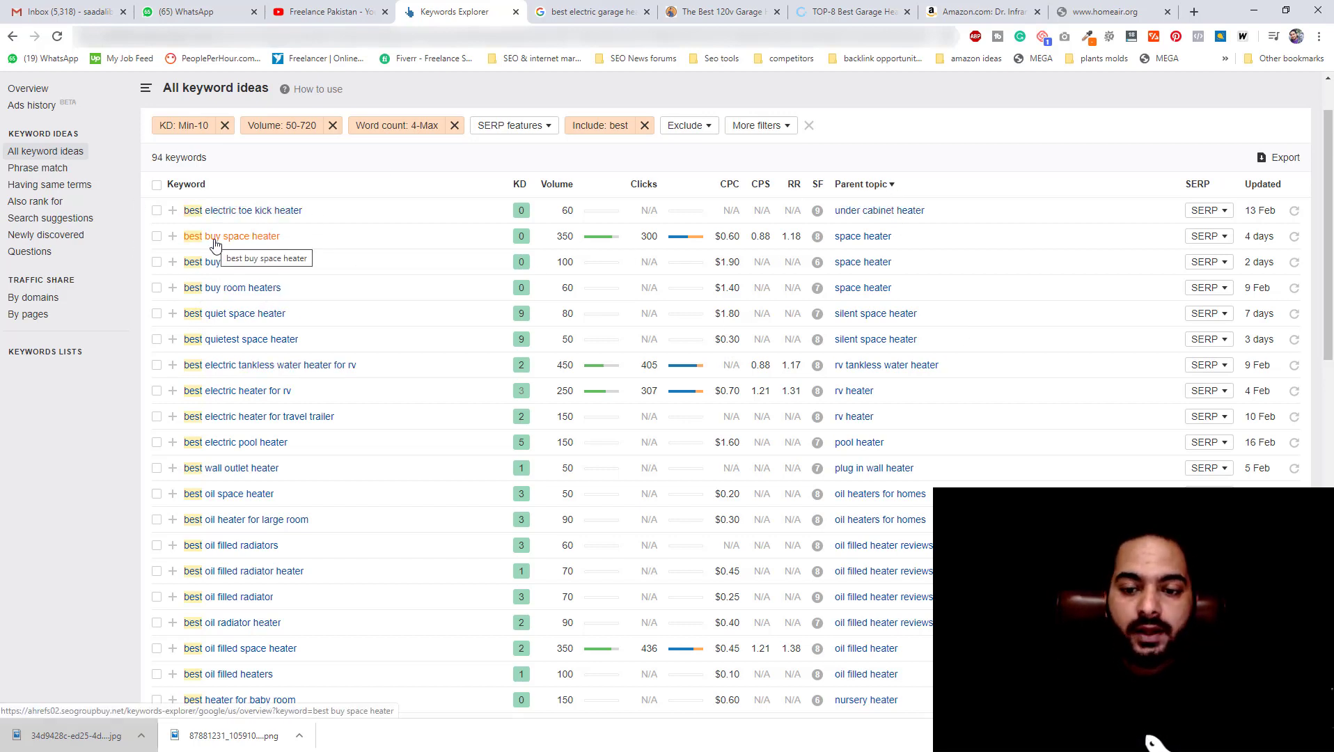
pyautogui.scroll(-7, 771, 303)
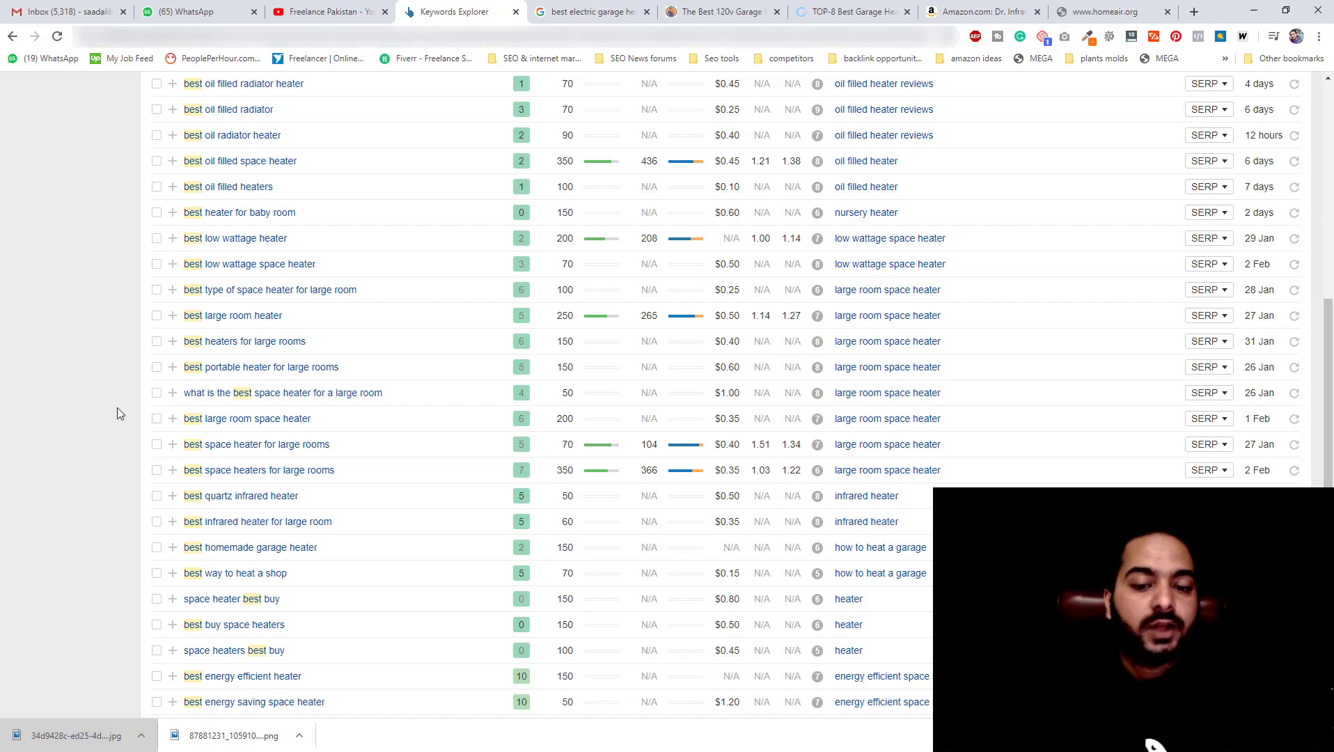
pyautogui.scroll(-6, 115, 291)
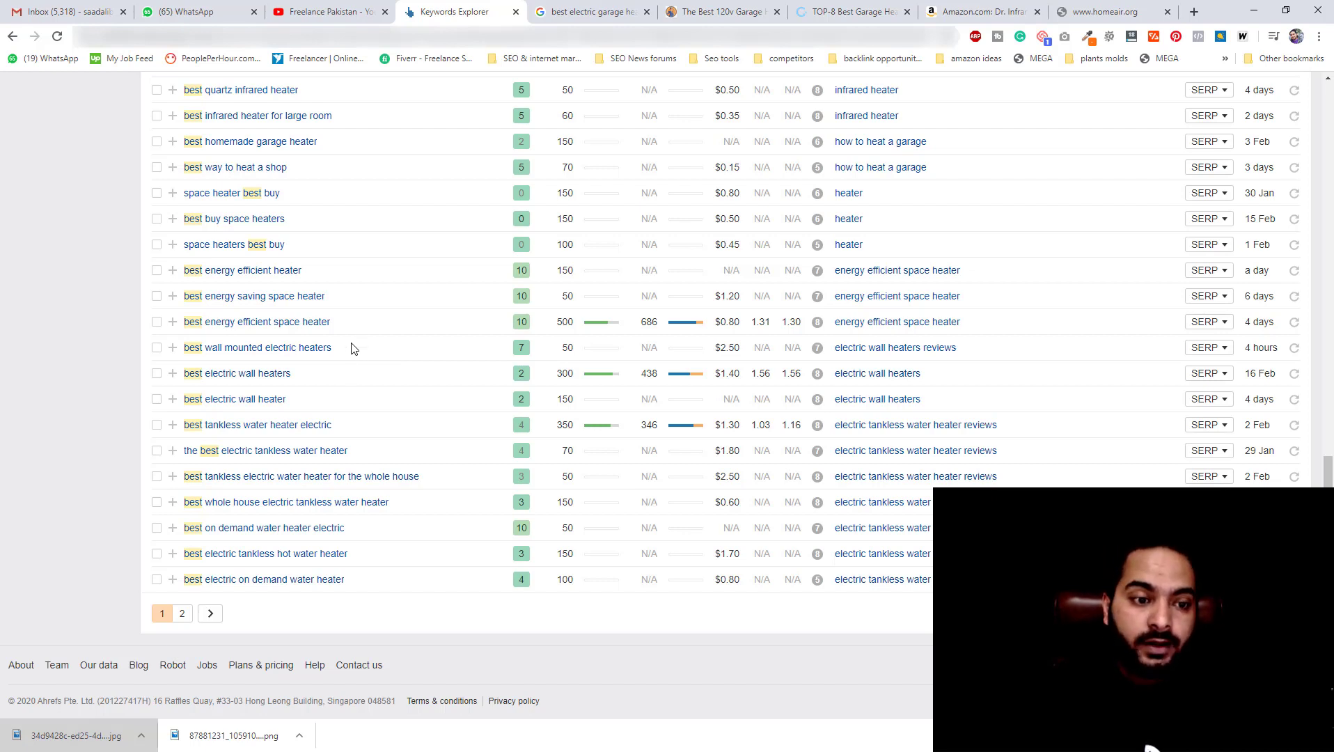
# Copy the keyword "best wall mounted electric heaters" from the list and search Google for it in the existing results tab.
pyautogui.moveTo(350, 348); pyautogui.dragTo(179, 352)
pyautogui.hotkey('ctrl', 'c')
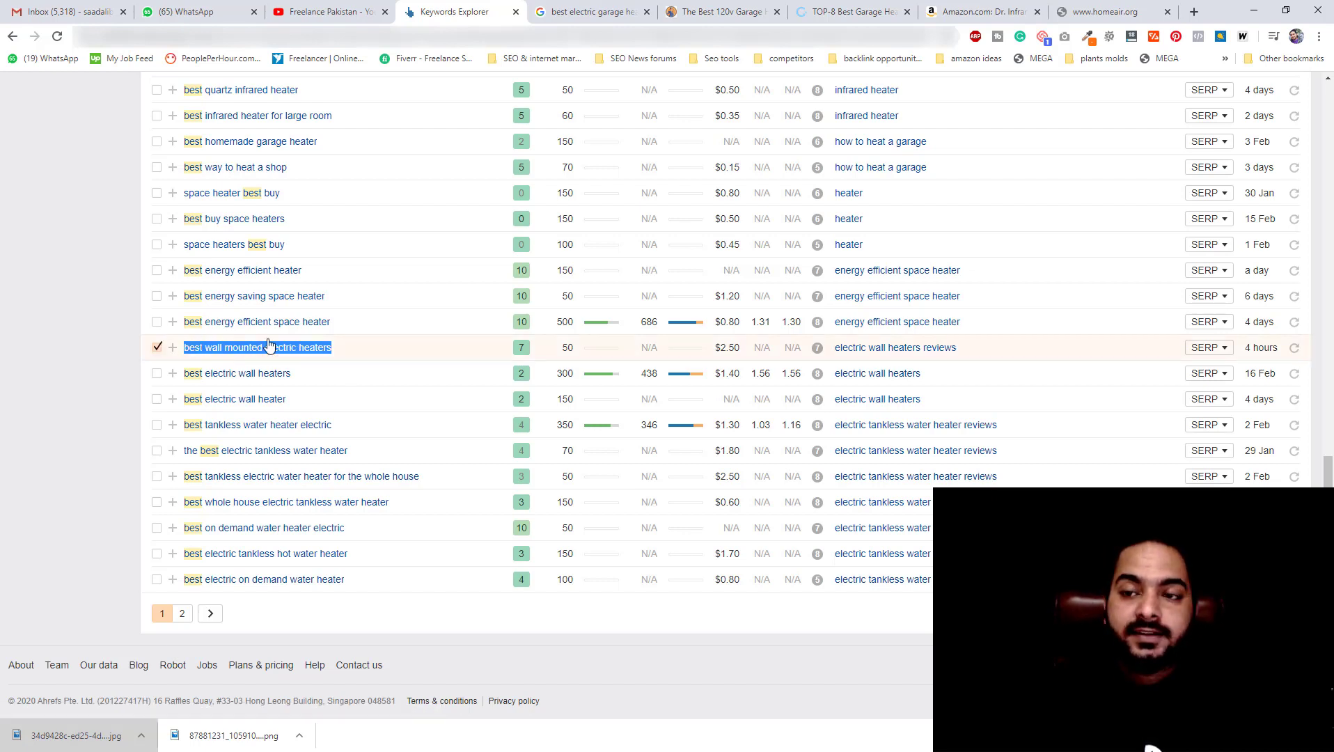
pyautogui.click(592, 11)
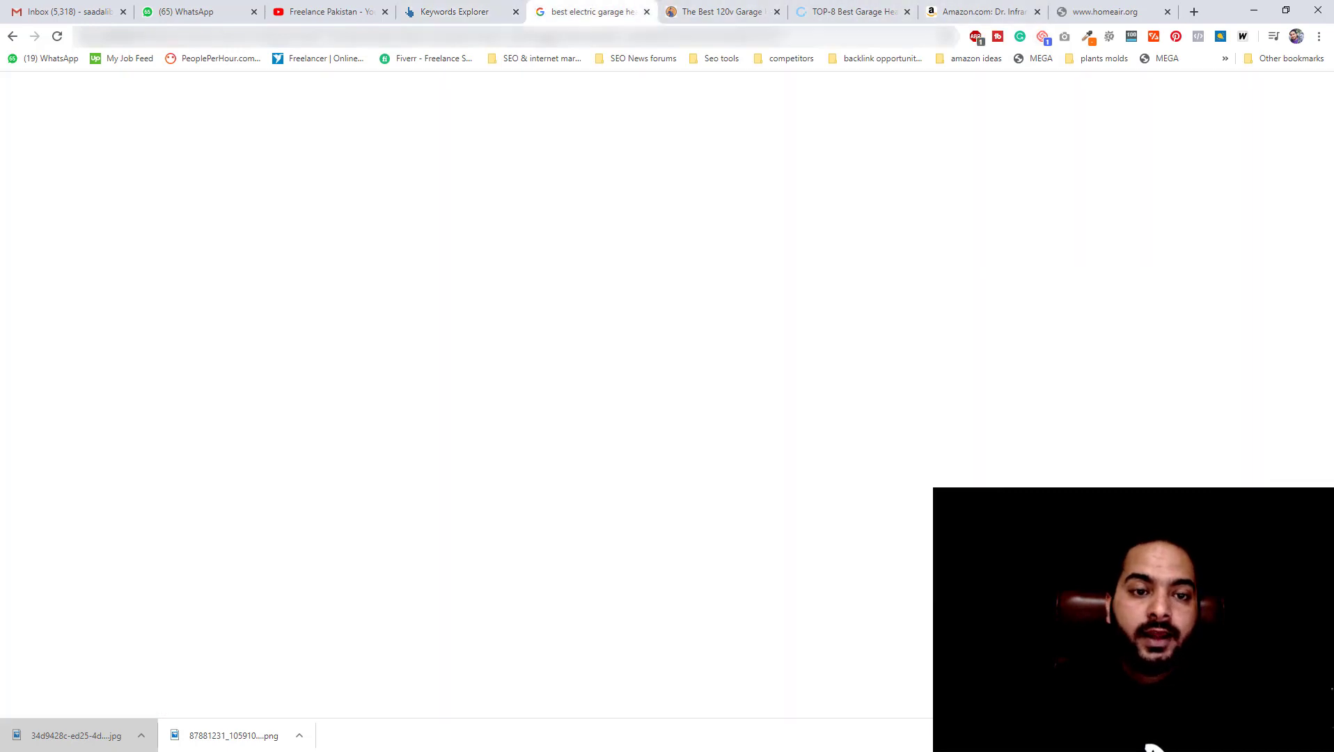
pyautogui.click(390, 92)
pyautogui.hotkey('ctrl', 'a')
pyautogui.hotkey('ctrl', 'v')
pyautogui.press('Return')
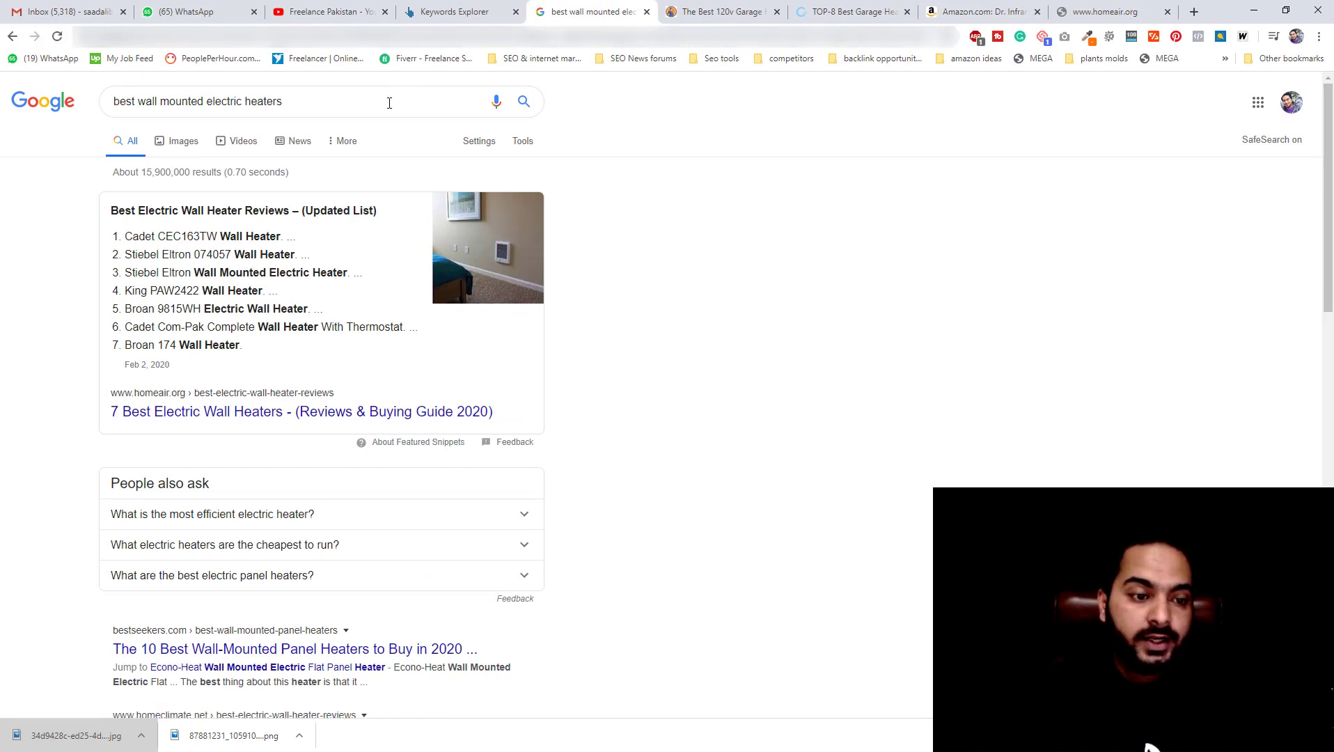
# Open the homeair.org featured result on electric wall heaters in a new tab and examine its list of Amazon product picks.
pyautogui.scroll(-1, 110, 332)
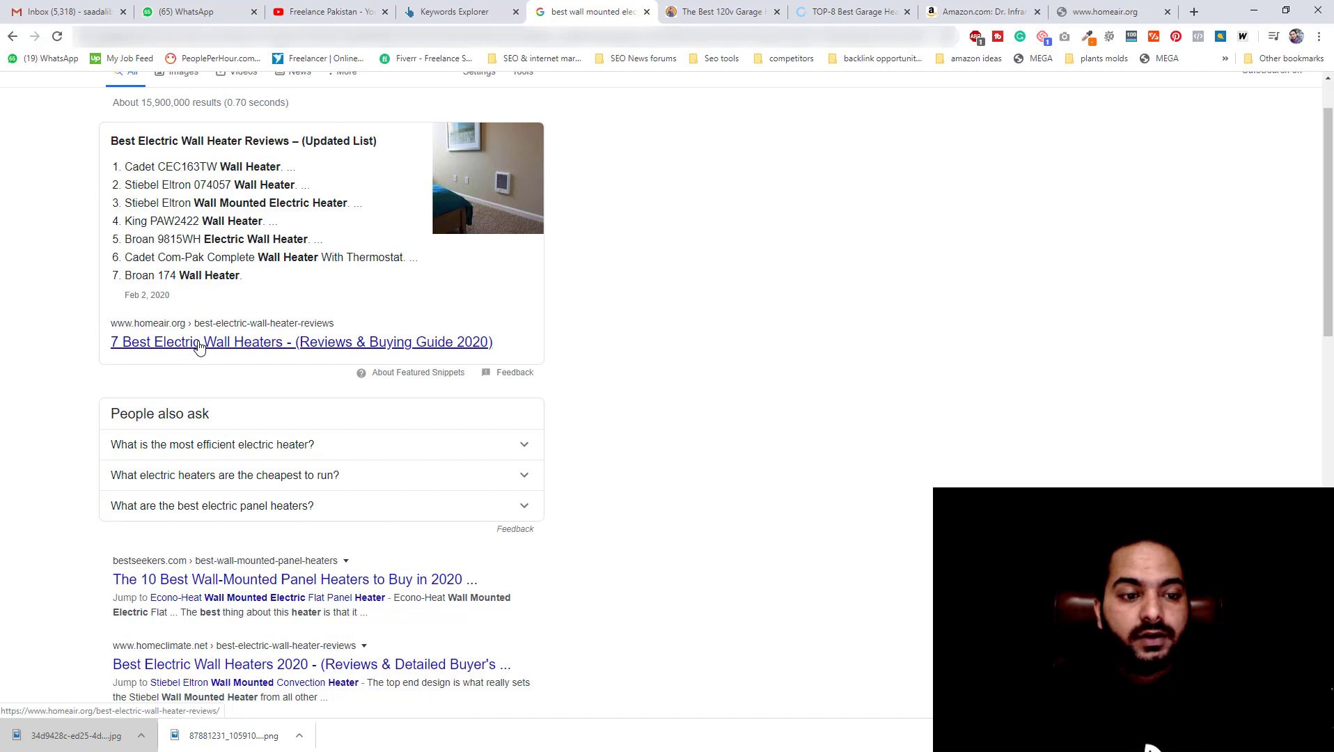
pyautogui.middleClick(298, 351)
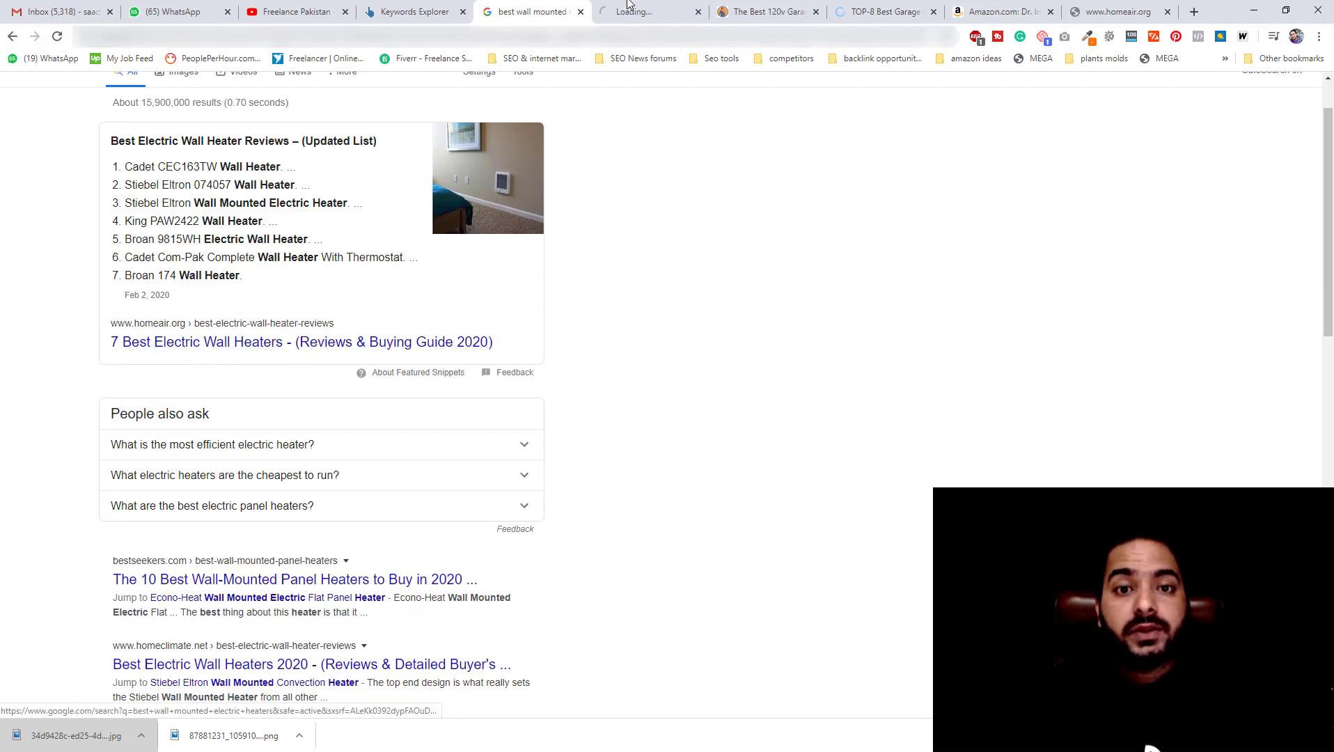
pyautogui.click(630, 6)
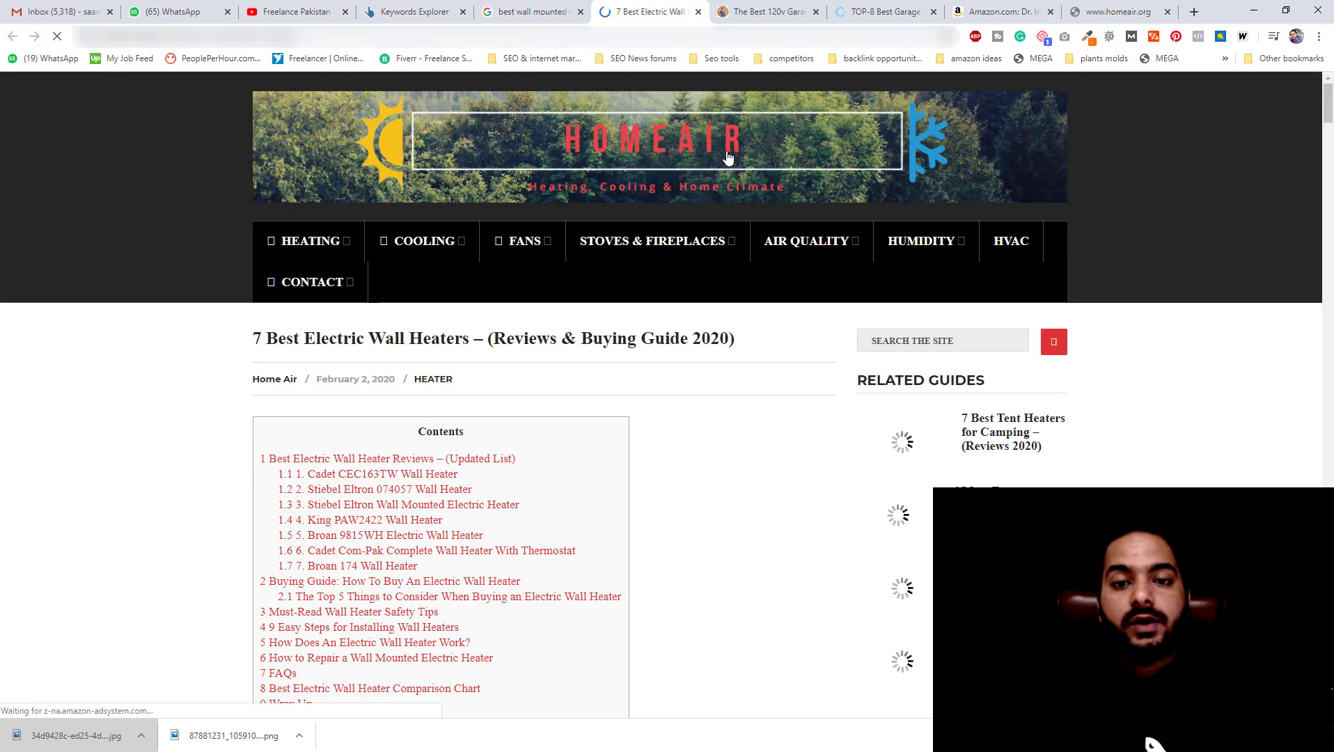
pyautogui.moveTo(1328, 109); pyautogui.dragTo(1328, 143)
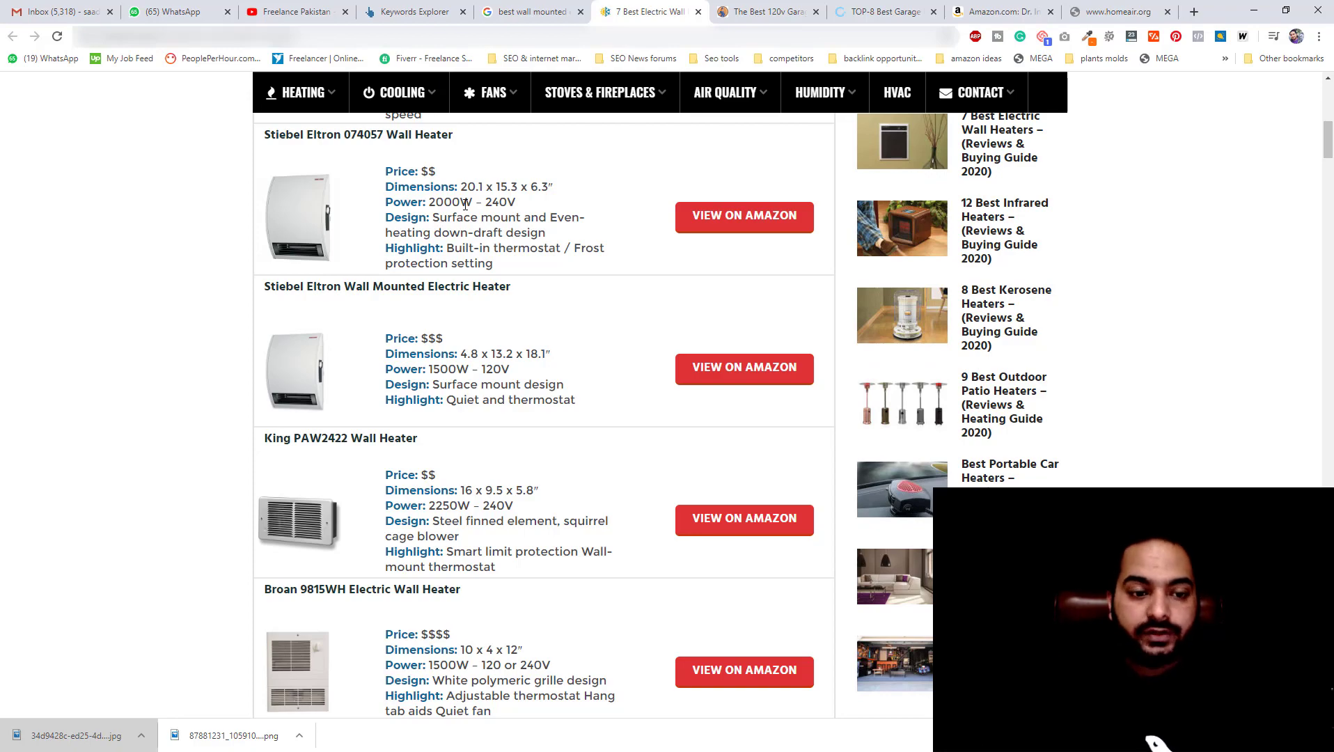
pyautogui.scroll(-5, 422, 285)
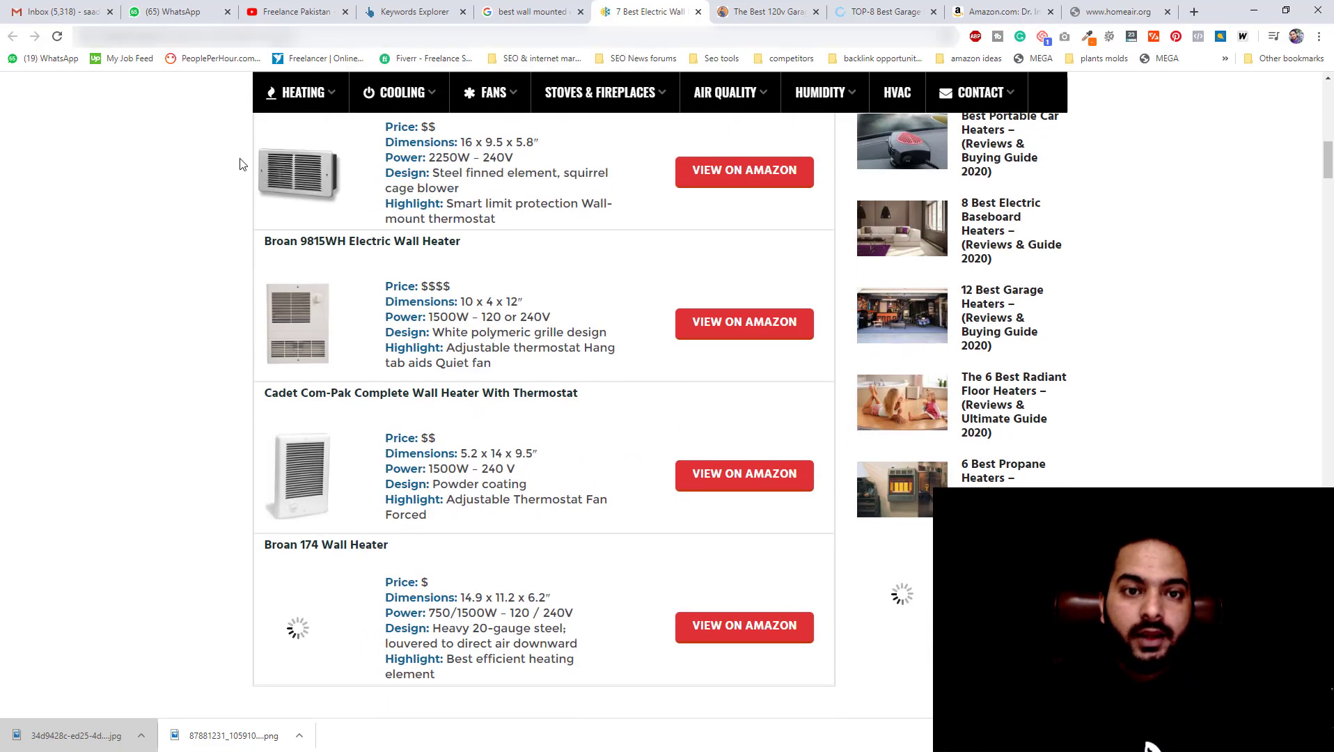
# Return to the Ahrefs keyword ideas, check the search volume of "best wall mounted electric heaters", and open the Questions report for "electric heater".
pyautogui.click(422, 8)
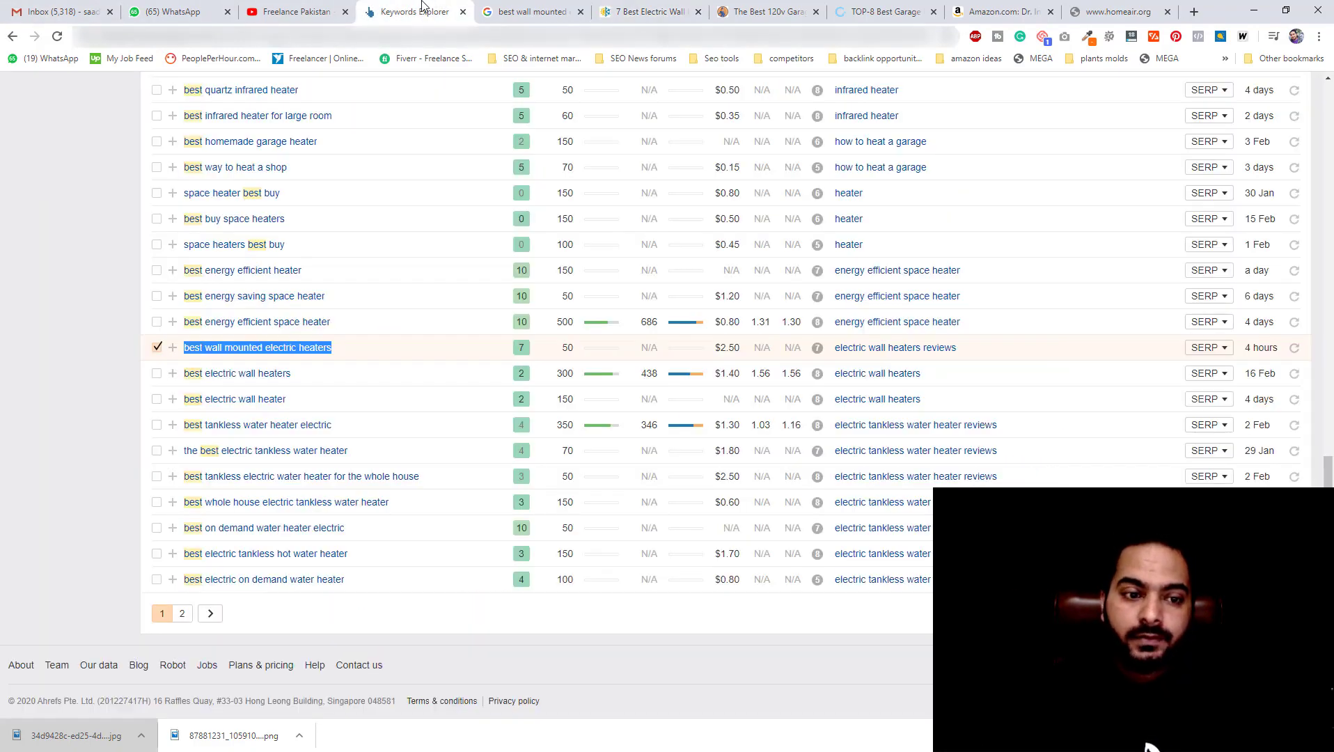
pyautogui.doubleClick(565, 347)
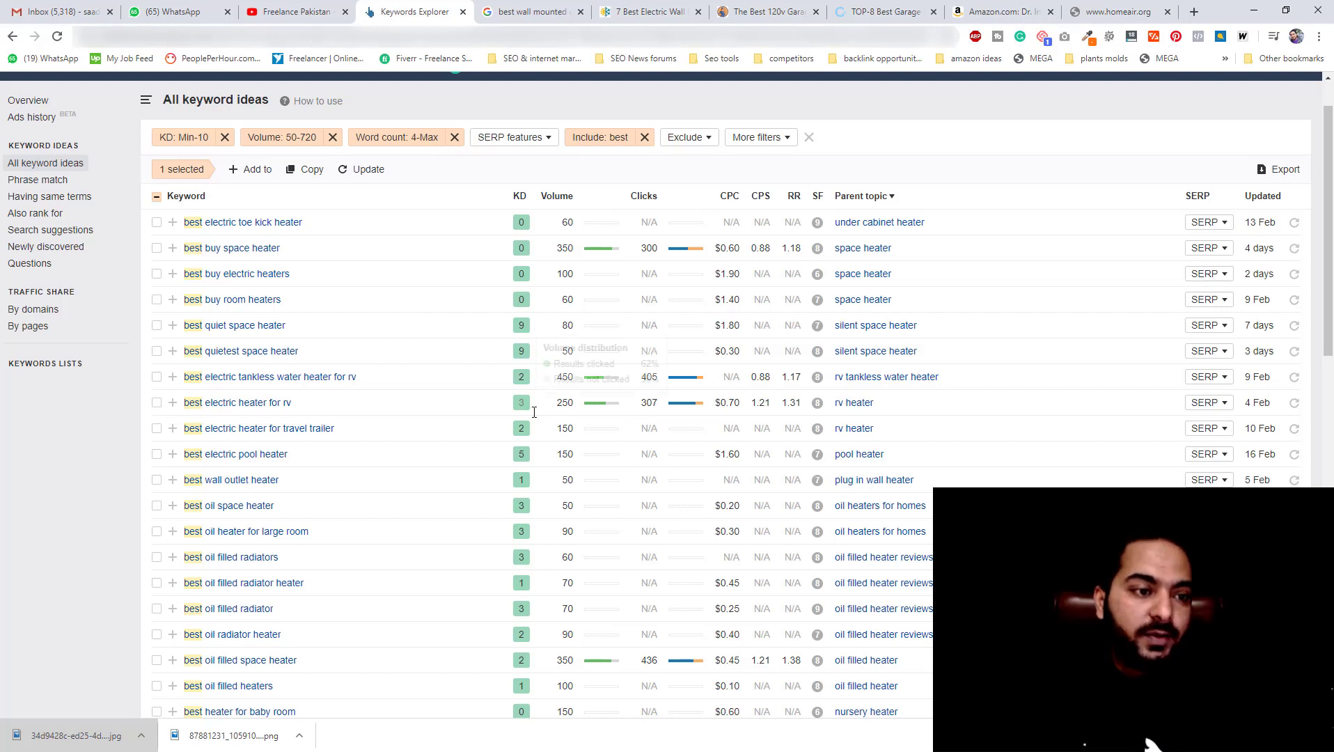
pyautogui.scroll(1, 418, 386)
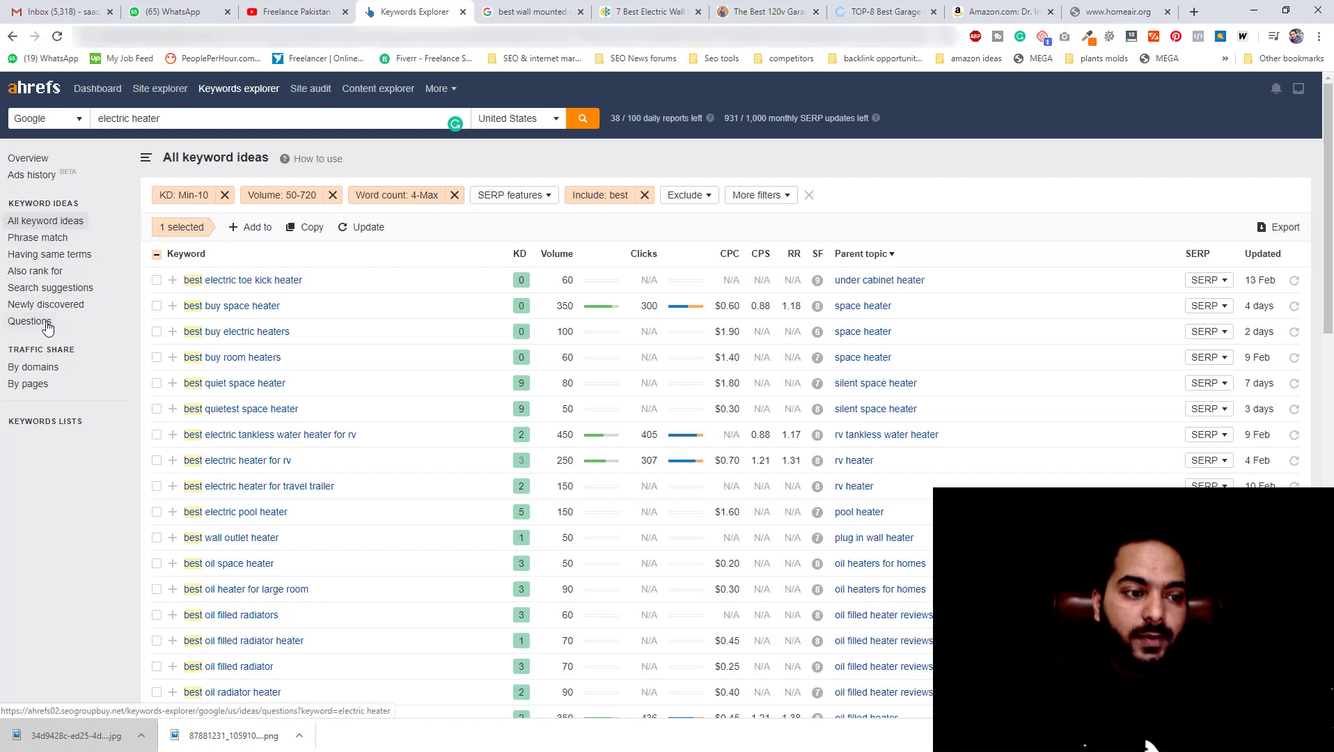
pyautogui.click(37, 322)
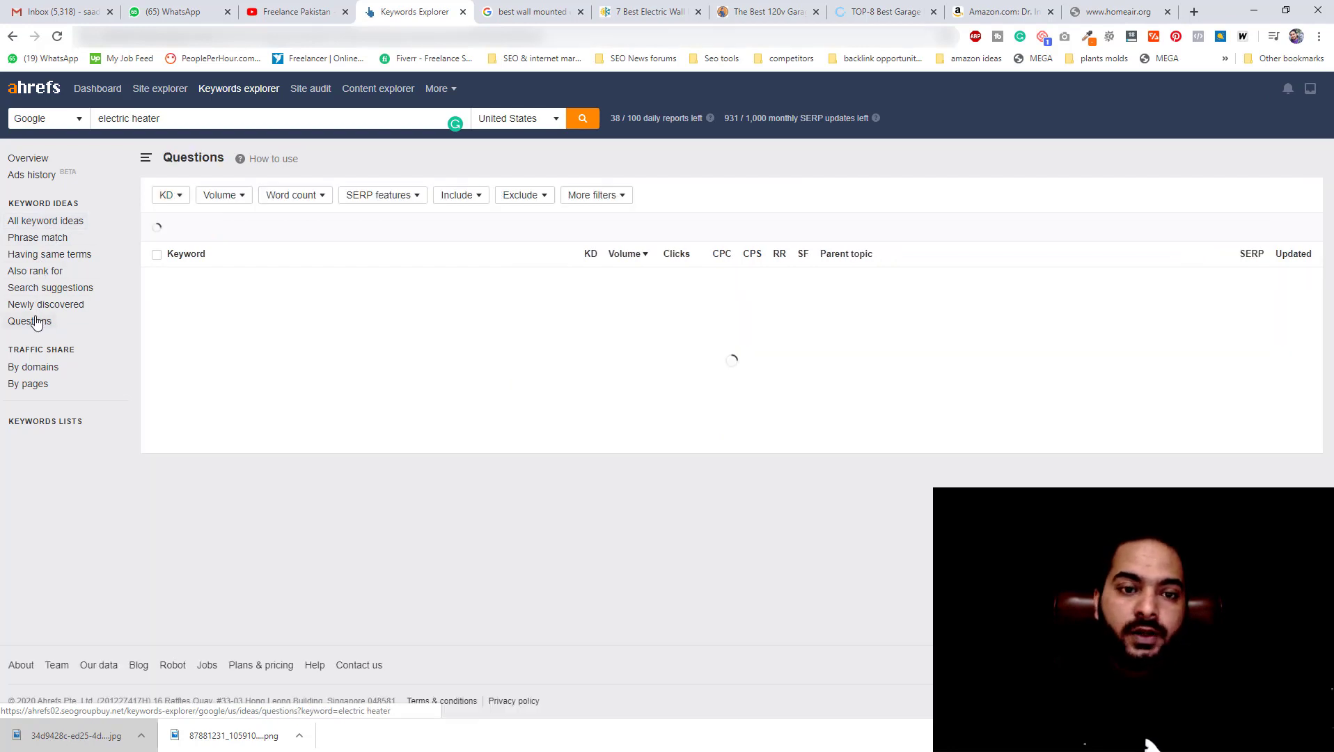